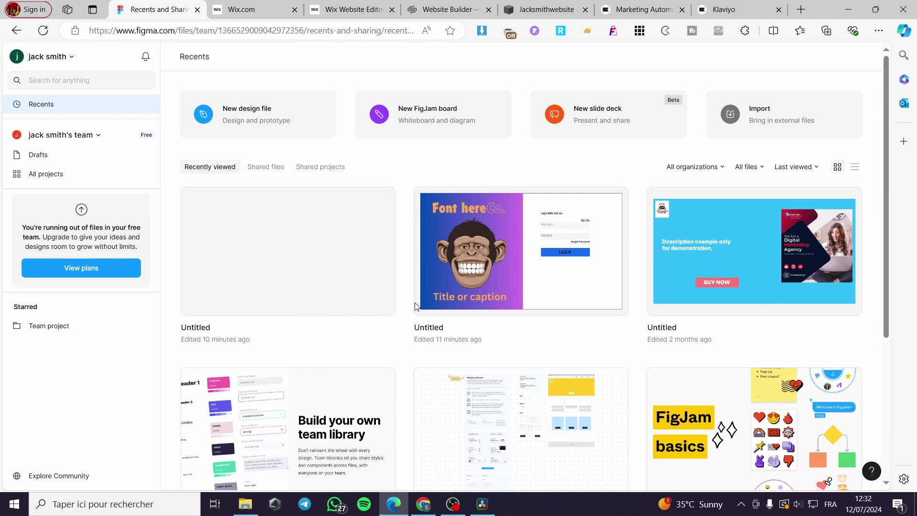
# Step: Create a new design file
pyautogui.click(248, 113)
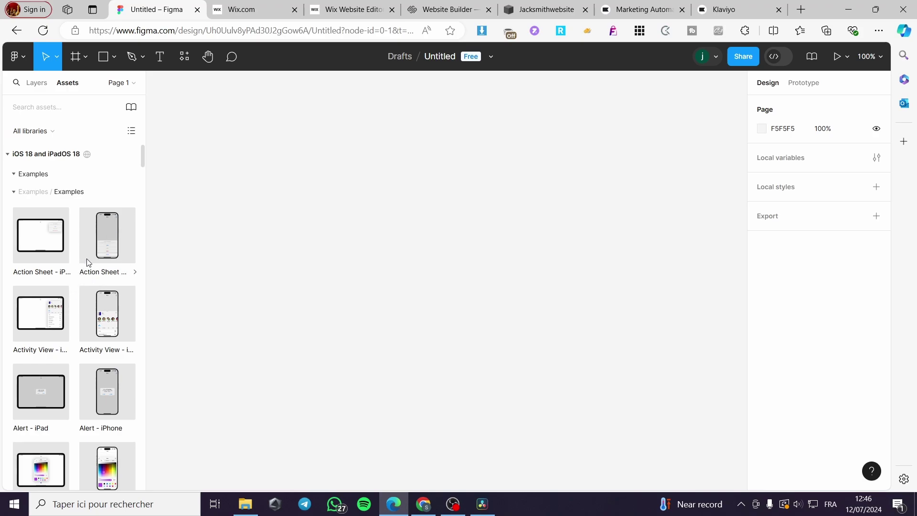
# Step: Insert the Control Center - iPhone example from the iOS 18 and iPadOS 18 library, accepting Apple's license agreement, and delete it from the canvas
pyautogui.scroll(-5, 86, 268)
pyautogui.scroll(-1, 92, 282)
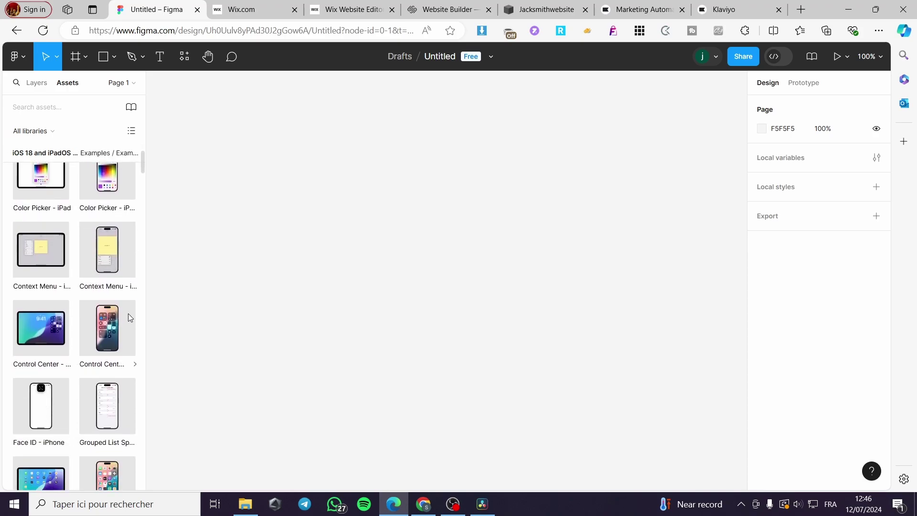
pyautogui.click(109, 334)
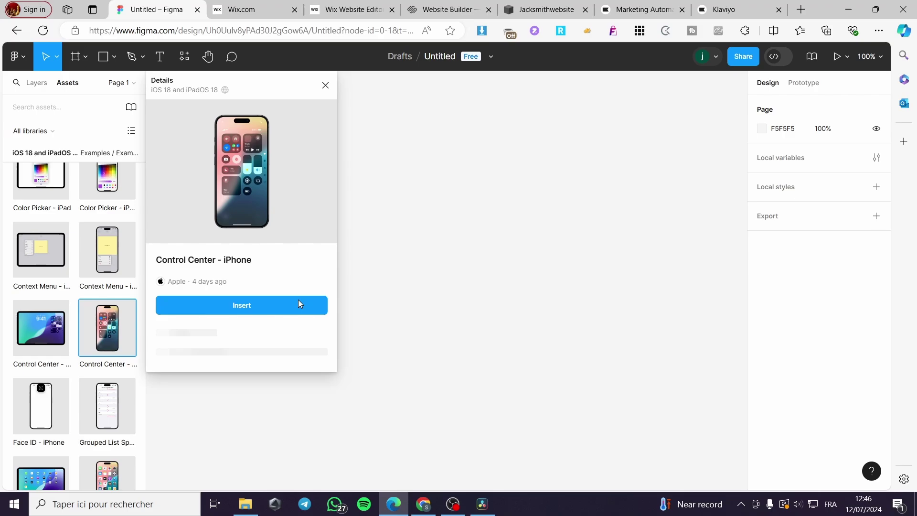
pyautogui.click(222, 304)
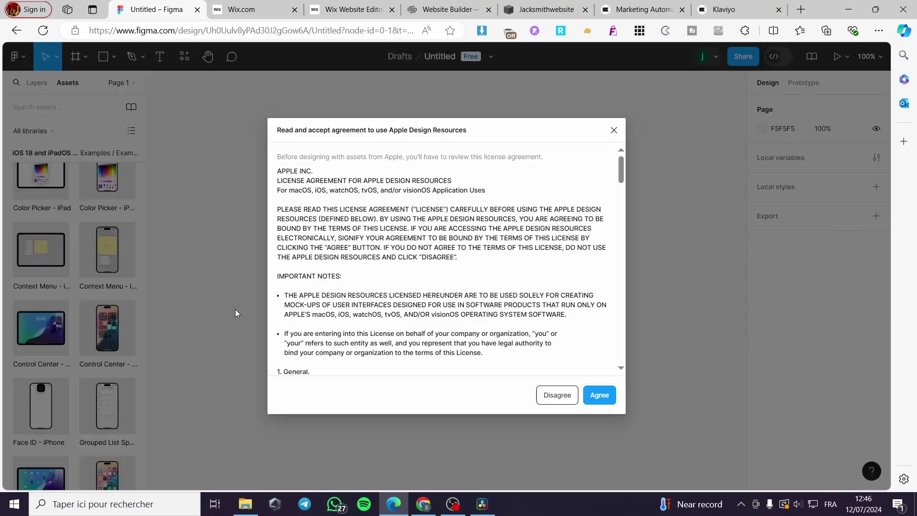
pyautogui.click(603, 398)
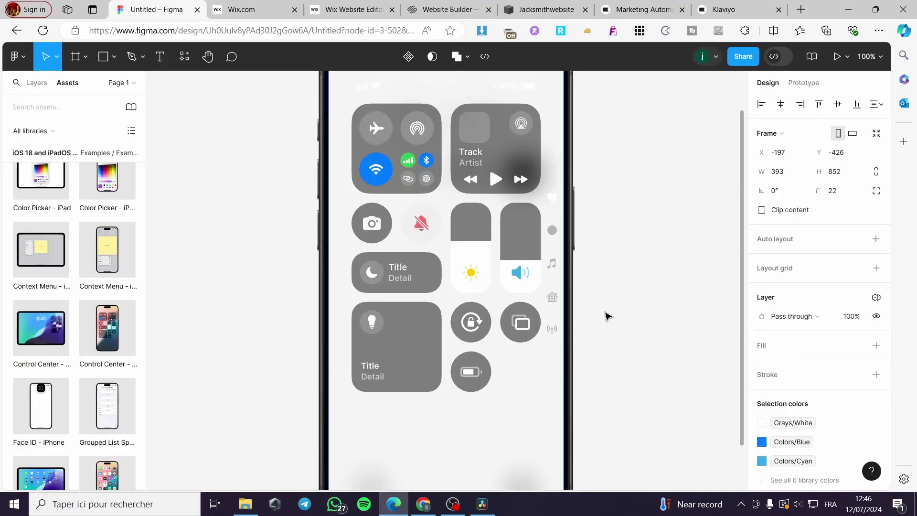
pyautogui.hotkey('shift', '2')
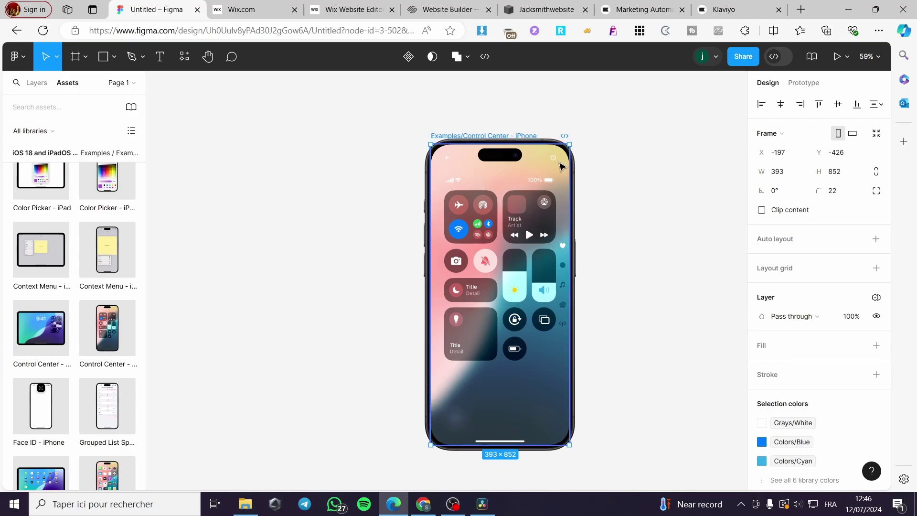
pyautogui.press('Delete')
# Step: Draw a large rectangle about 1334 × 717 on the empty canvas
pyautogui.click(82, 56)
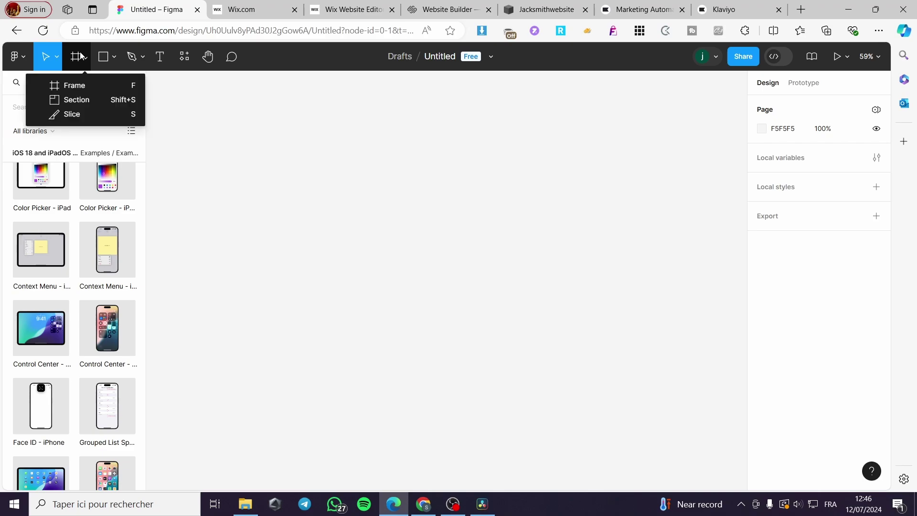
pyautogui.click(106, 56)
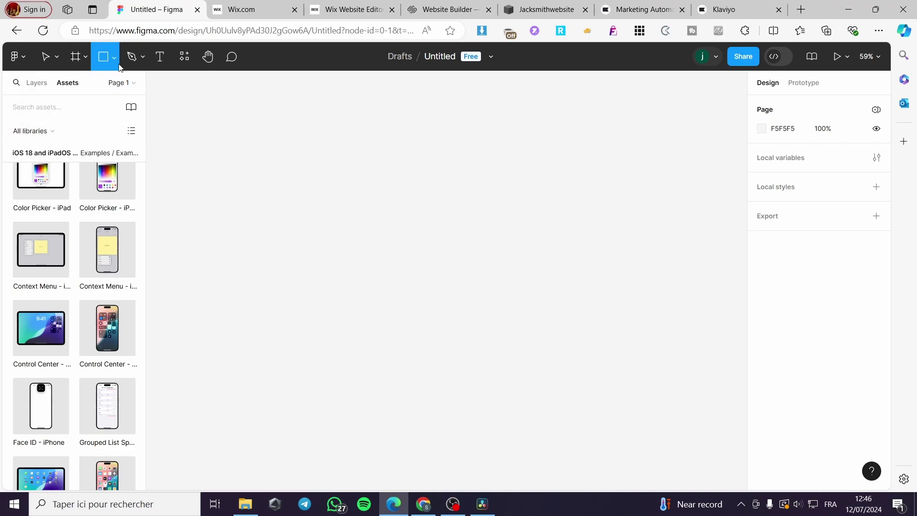
pyautogui.click(116, 59)
pyautogui.click(90, 86)
pyautogui.moveTo(248, 133); pyautogui.dragTo(719, 387)
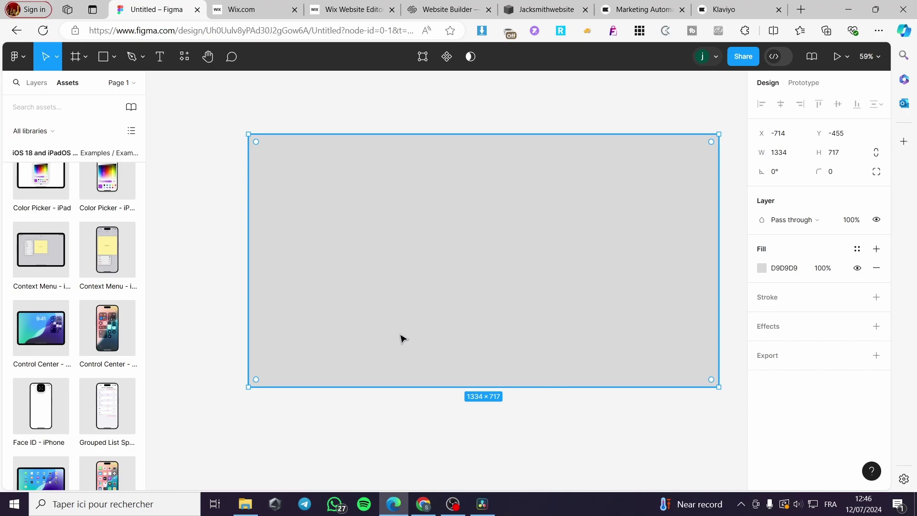
# Step: Set the rectangle's width to 1280 and its height to 720
pyautogui.click(778, 154)
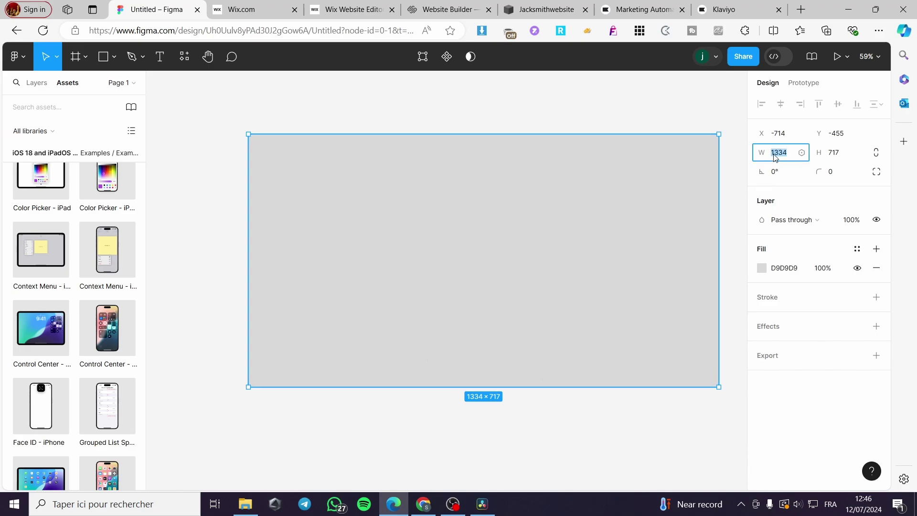
pyautogui.write('1280')
pyautogui.press('Return')
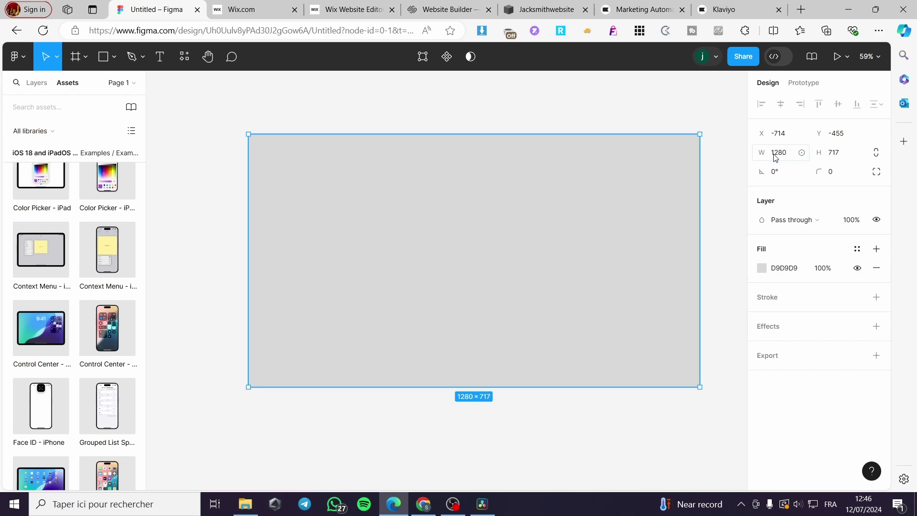
pyautogui.click(841, 158)
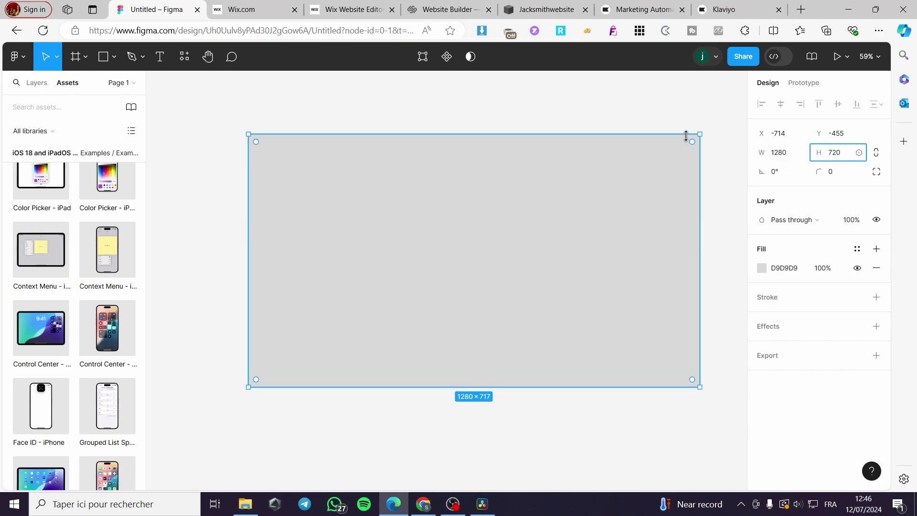
pyautogui.click(684, 119)
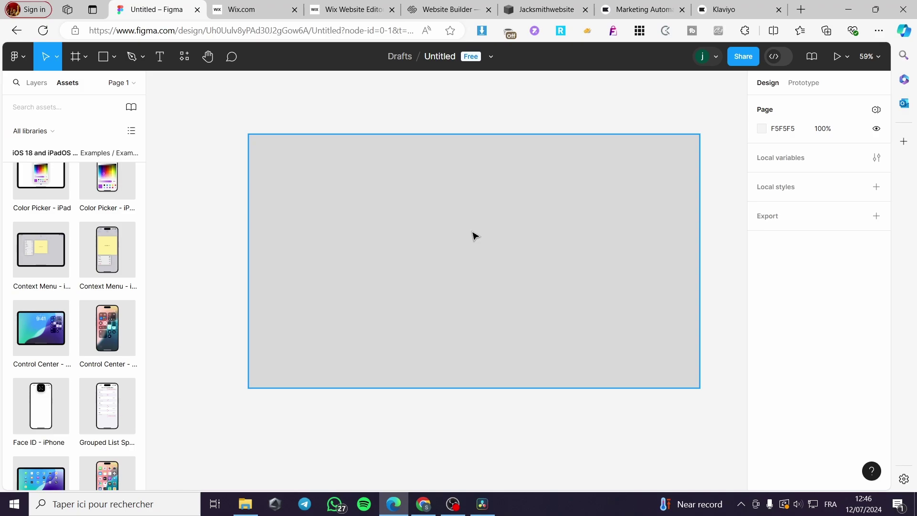
# Step: Move the rectangle horizontally to about X -746 and change its fill to the pink color FB8989
pyautogui.click(546, 193)
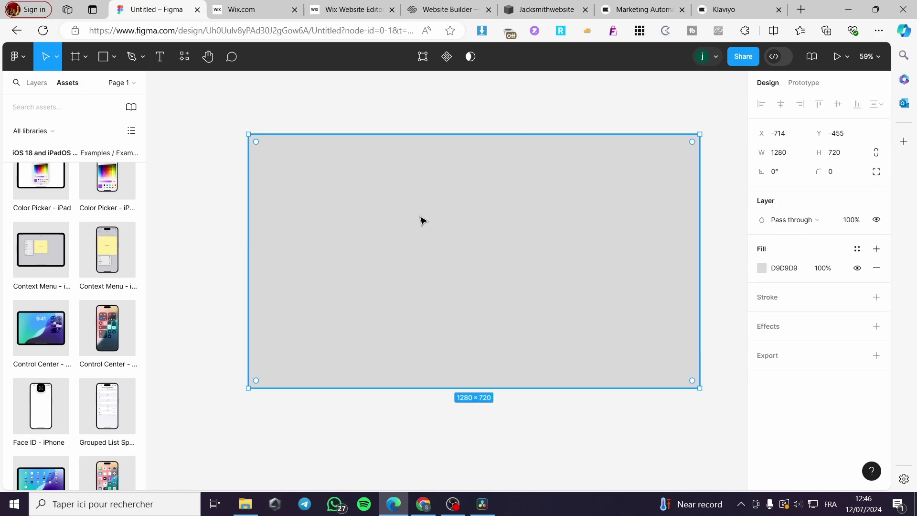
pyautogui.moveTo(420, 216)
pyautogui.mouseDown()
pyautogui.moveTo(409, 213)
pyautogui.moveTo(430, 213)
pyautogui.mouseUp()
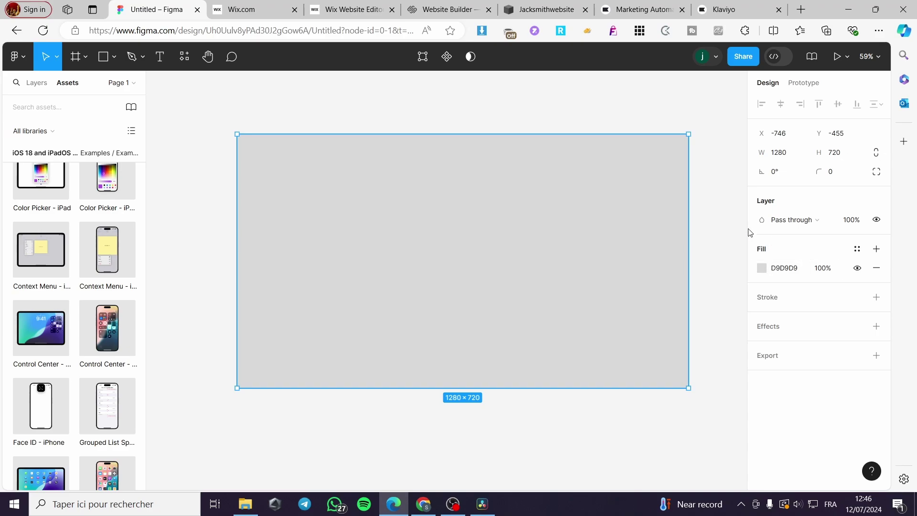
pyautogui.click(763, 268)
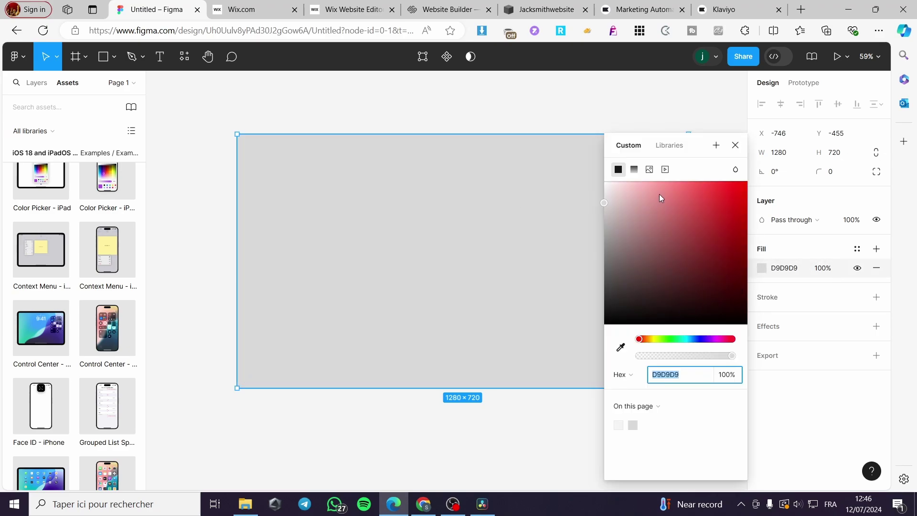
pyautogui.moveTo(661, 198); pyautogui.dragTo(670, 188)
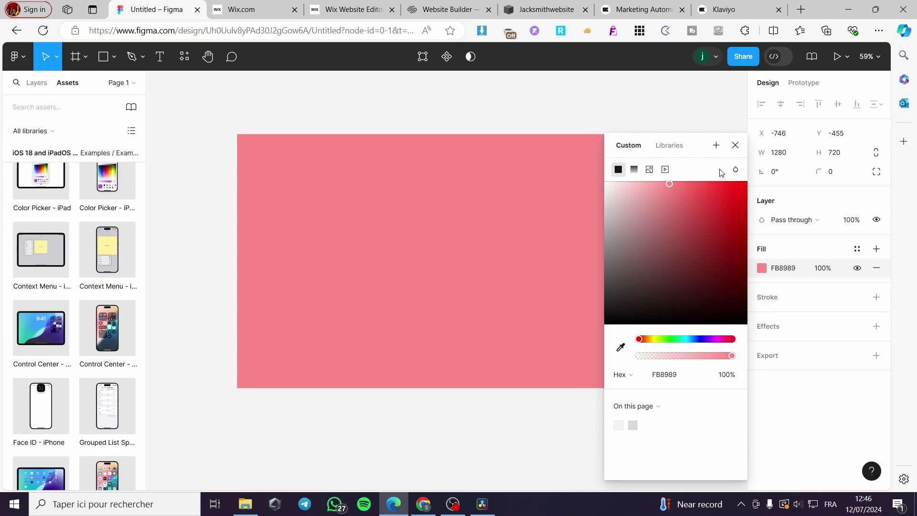
pyautogui.click(736, 145)
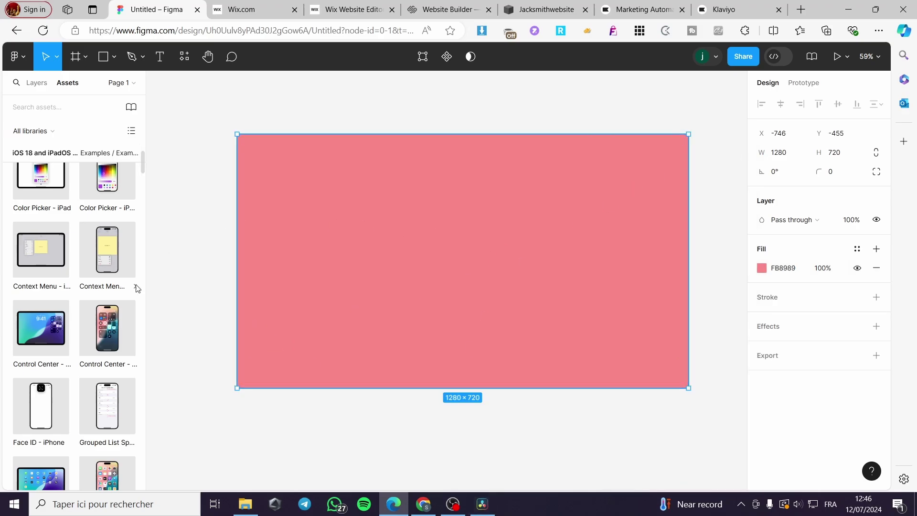
# Step: Place the image file 20473 from the downloads folder into the pink rectangle as its fill
pyautogui.scroll(5, 134, 289)
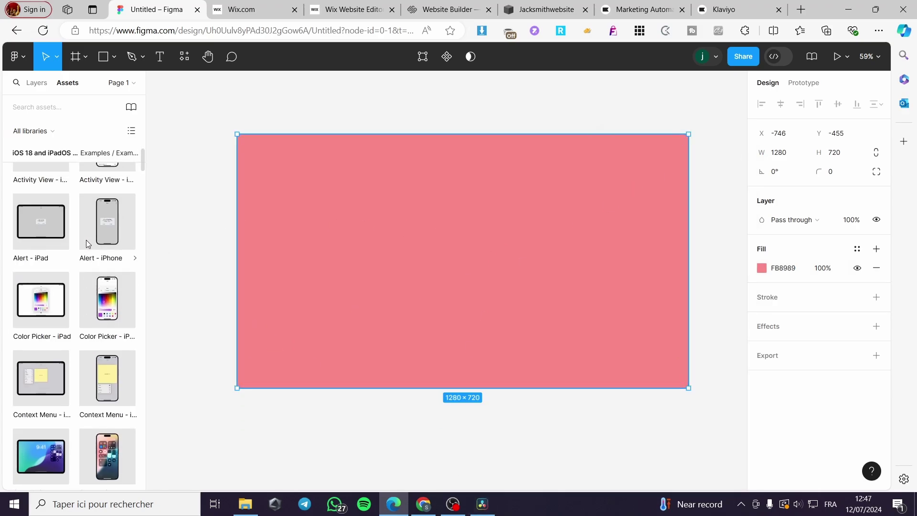
pyautogui.click(115, 58)
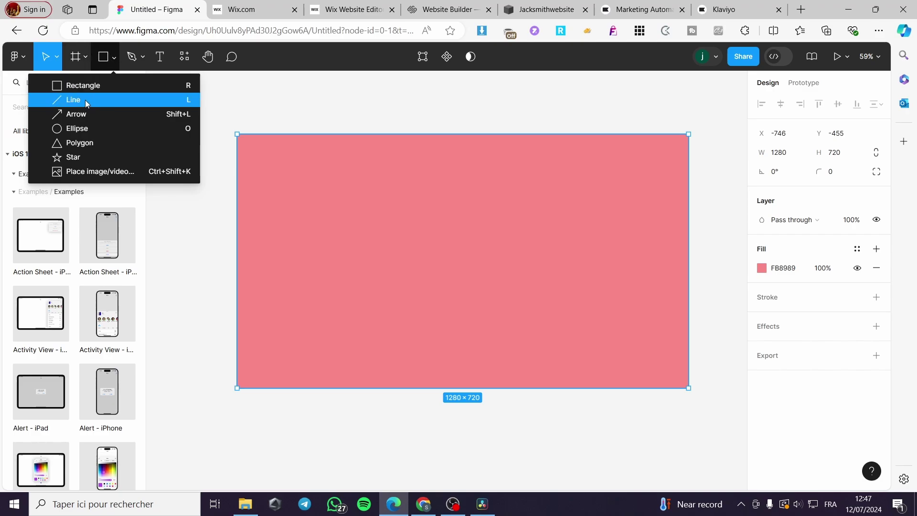
pyautogui.click(85, 172)
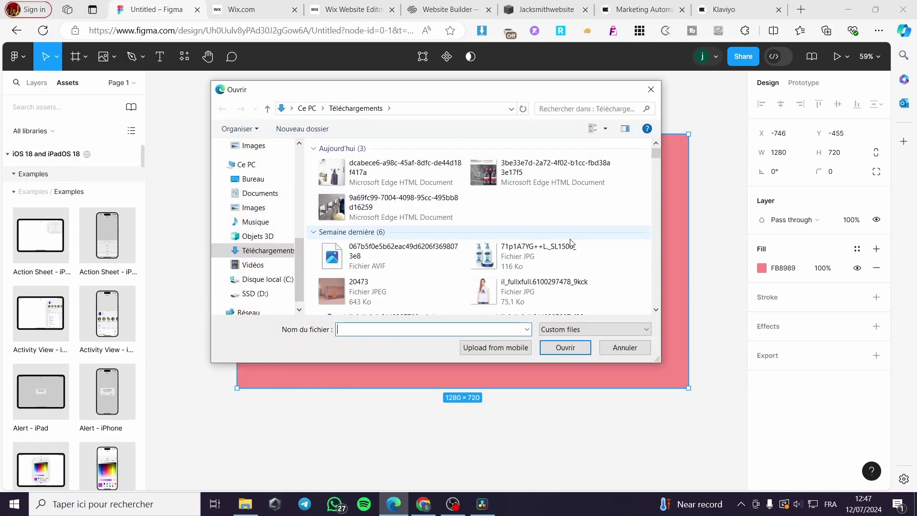
pyautogui.scroll(-2, 570, 243)
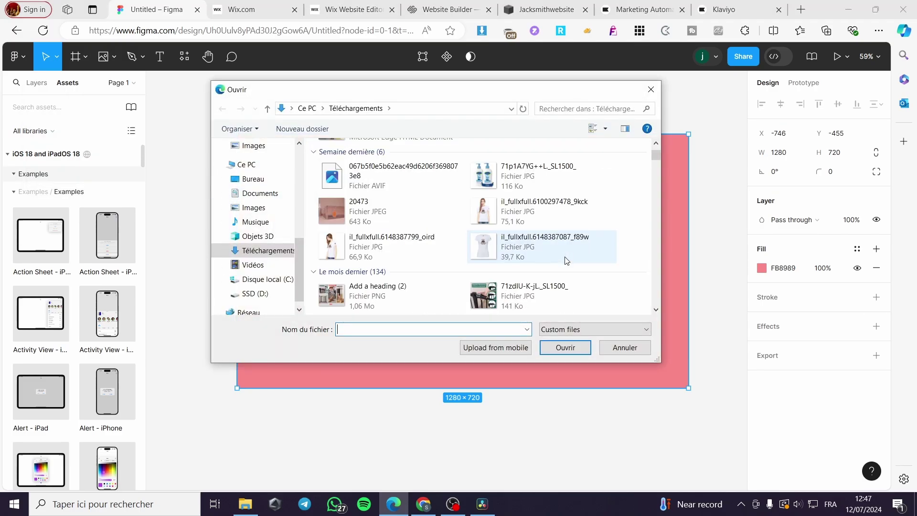
pyautogui.click(392, 210)
pyautogui.click(567, 347)
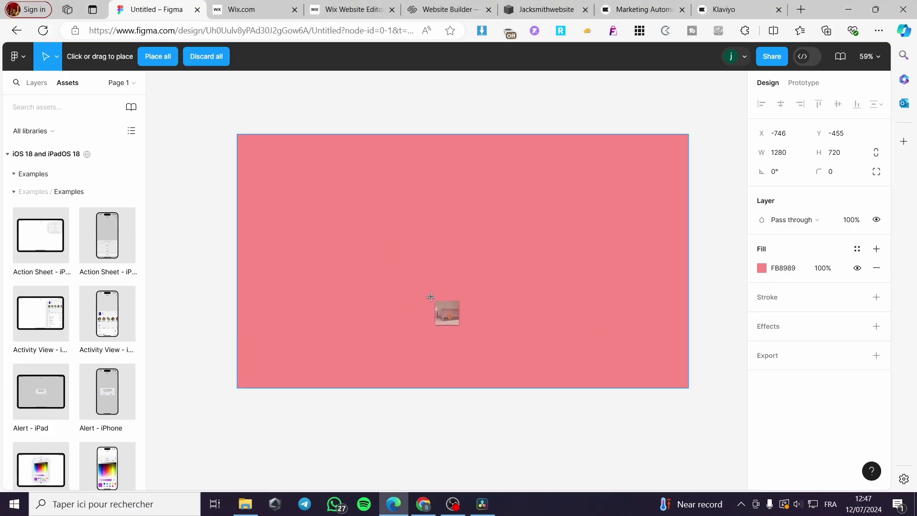
pyautogui.click(303, 201)
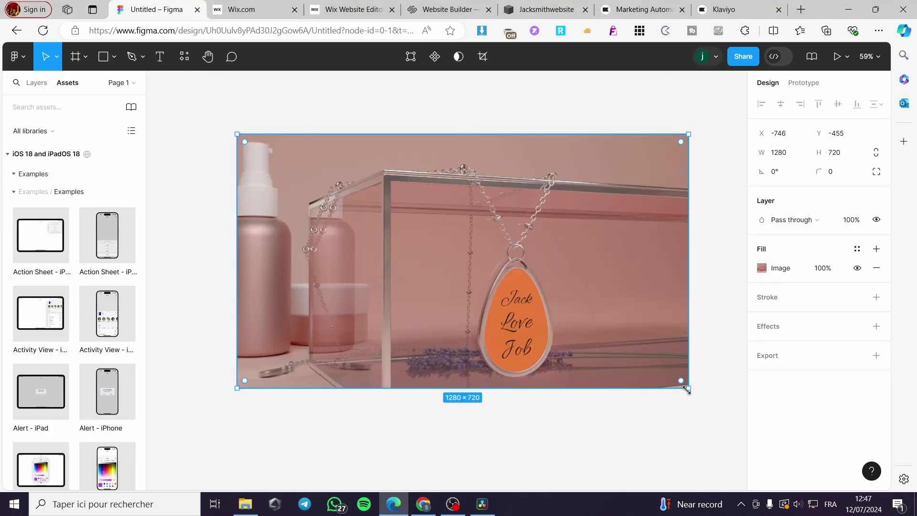
# Step: Resize the image-filled rectangle to about 1284 × 677, and set its size to exactly 1280 × 720
pyautogui.moveTo(686, 389); pyautogui.dragTo(637, 344)
pyautogui.doubleClick(592, 322)
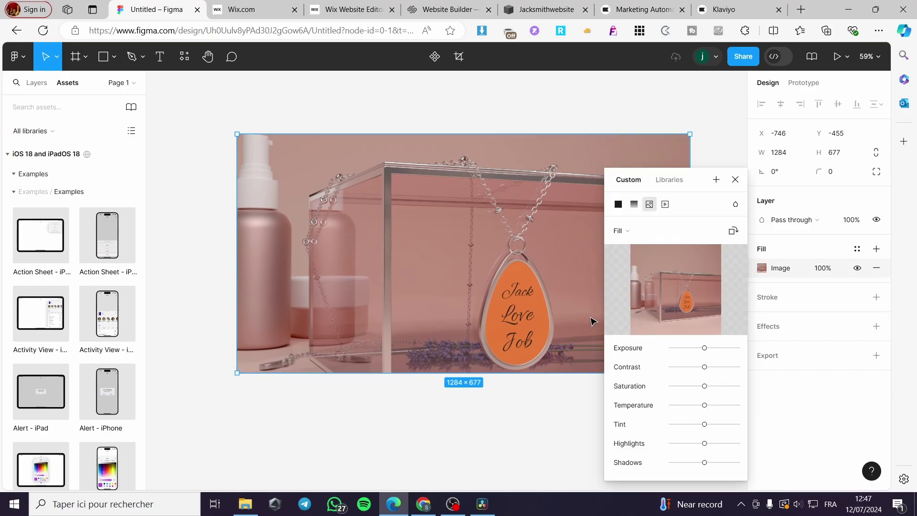
pyautogui.click(785, 152)
pyautogui.write('12')
pyautogui.press('Return')
pyautogui.click(835, 158)
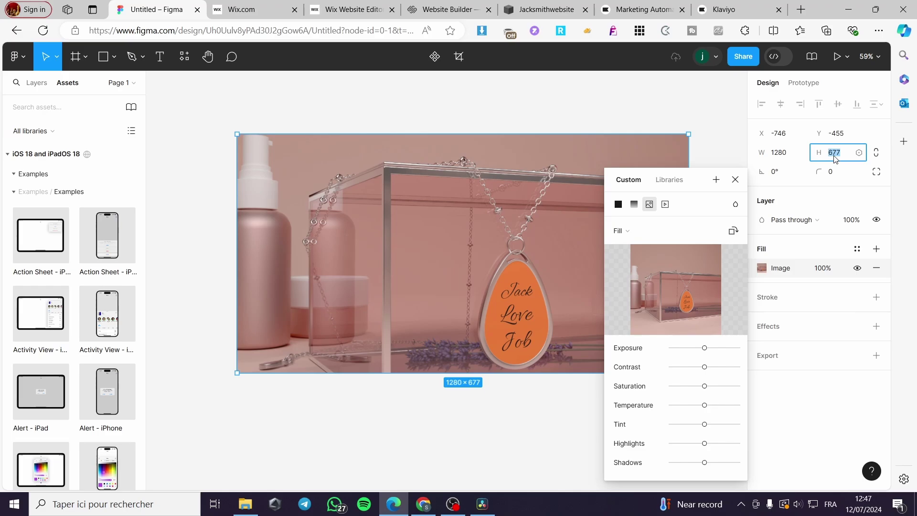
pyautogui.write('720')
pyautogui.press('Return')
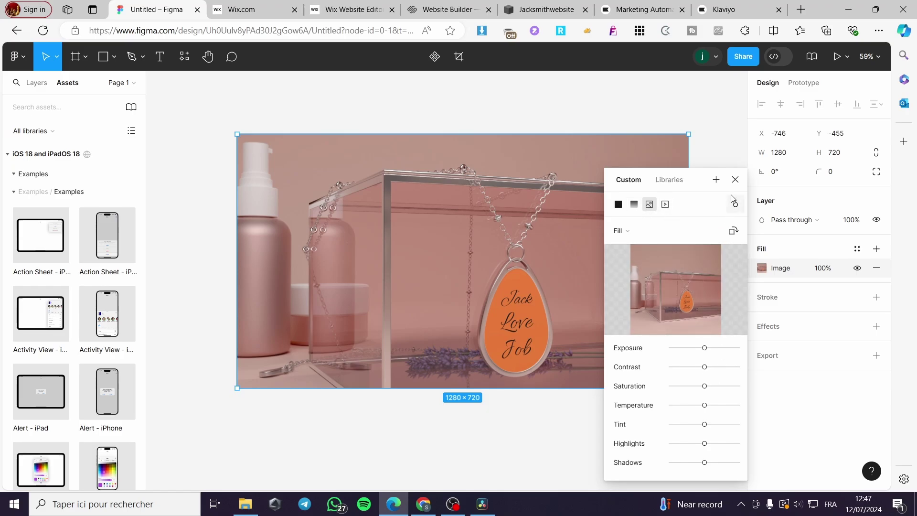
pyautogui.click(735, 180)
# Step: Undo the image placement and resizing on the rectangle, and deselect it
pyautogui.moveTo(457, 242)
pyautogui.mouseDown()
pyautogui.moveTo(426, 235)
pyautogui.moveTo(463, 234)
pyautogui.moveTo(457, 243)
pyautogui.mouseUp()
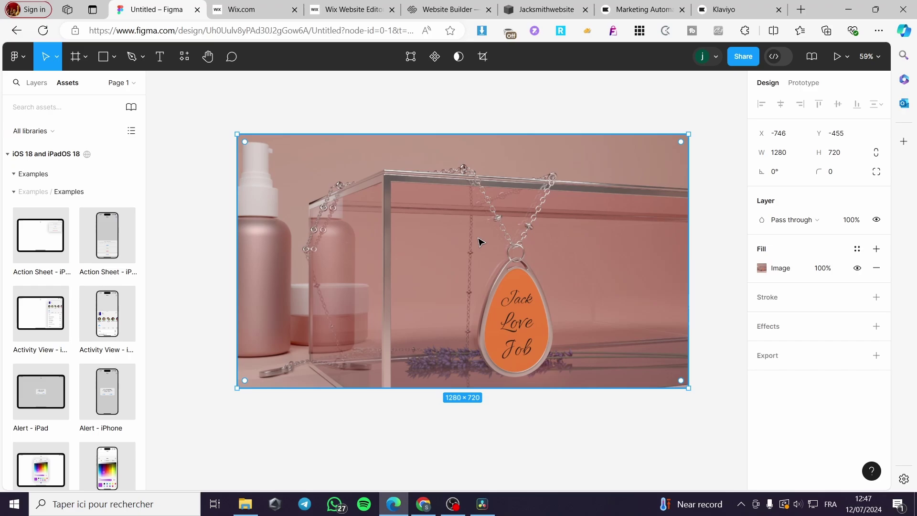
pyautogui.doubleClick(507, 258)
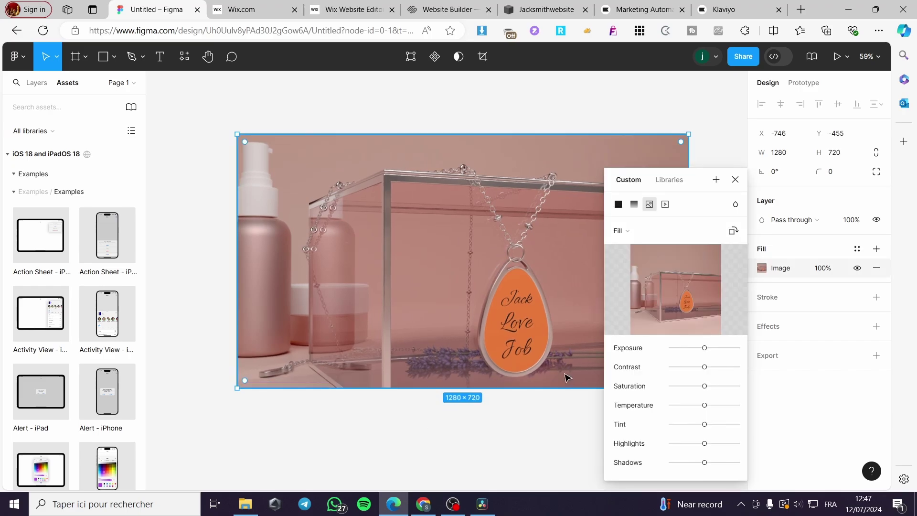
pyautogui.hotkey('ctrl', 'z')
pyautogui.click(198, 242)
# Step: Draw a second rectangle about 525 × 471 inside the left half of the pink rectangle
pyautogui.click(113, 56)
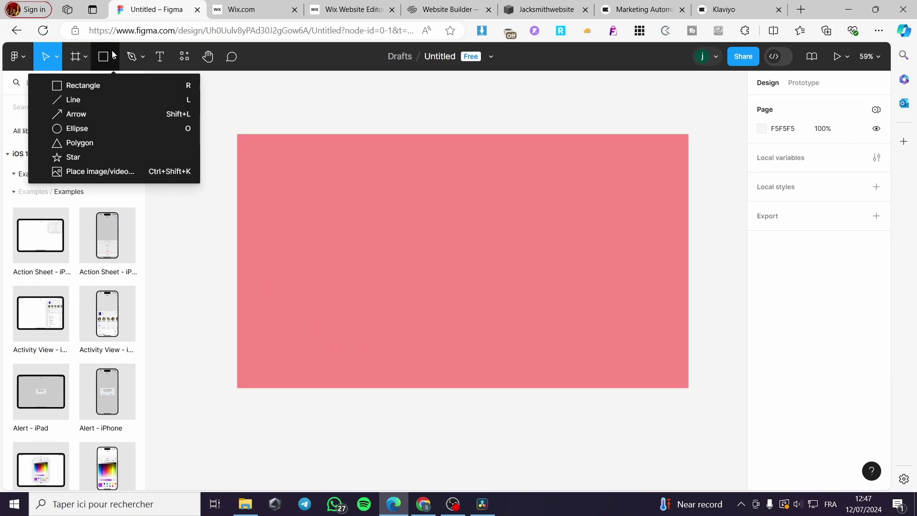
pyautogui.click(99, 87)
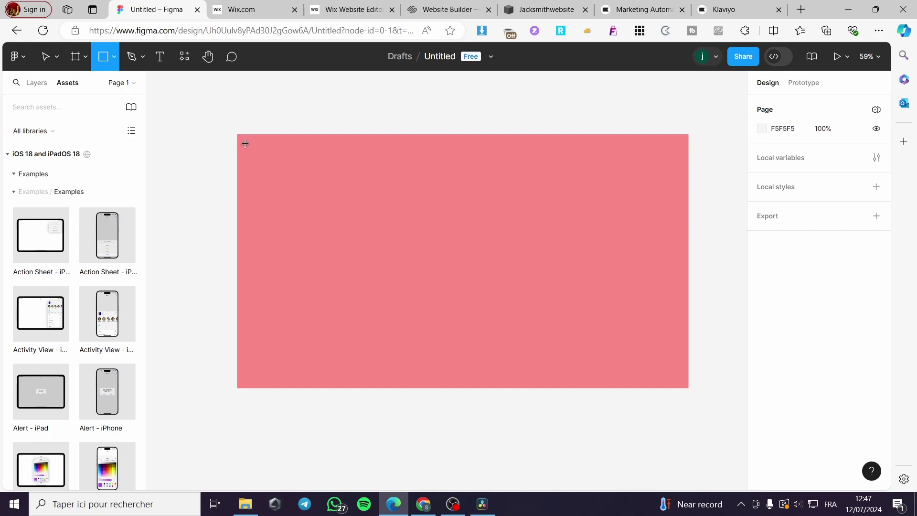
pyautogui.moveTo(257, 167); pyautogui.dragTo(442, 332)
# Step: Set the inner gray rectangle's width and height to 500 each
pyautogui.click(778, 154)
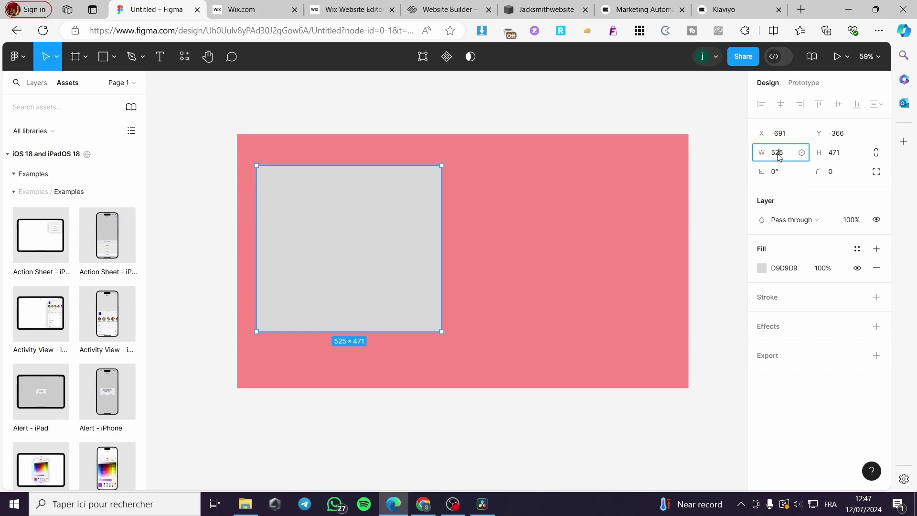
pyautogui.write('5')
pyautogui.click(840, 153)
pyautogui.write('500')
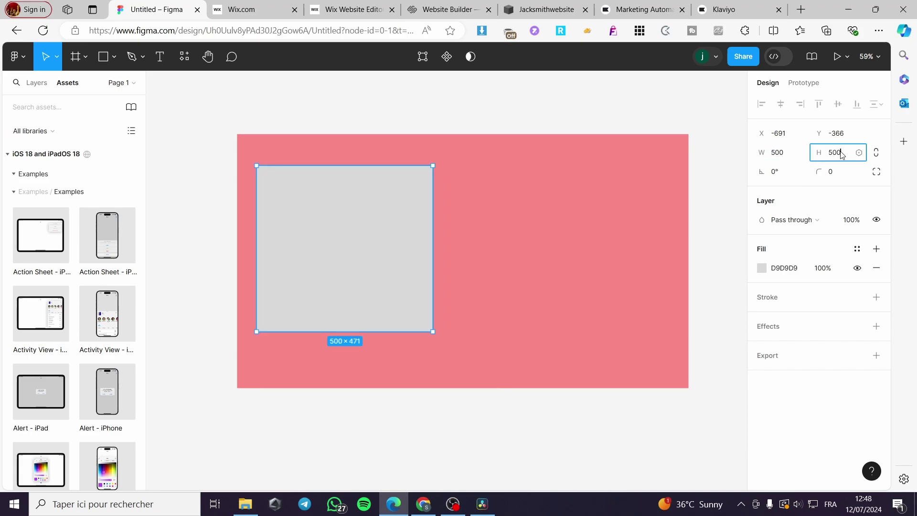
pyautogui.press('Return')
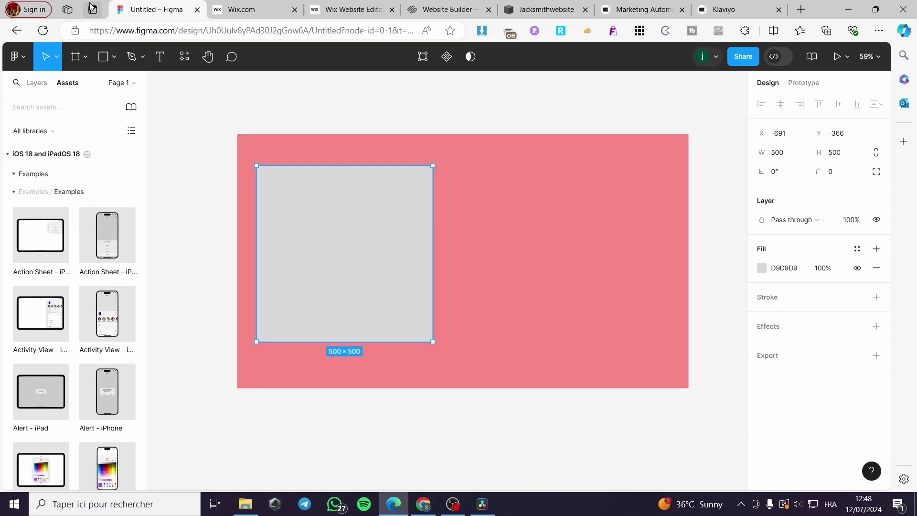
# Step: Place the image file 20473 into the 500 × 500 inner rectangle
pyautogui.click(115, 57)
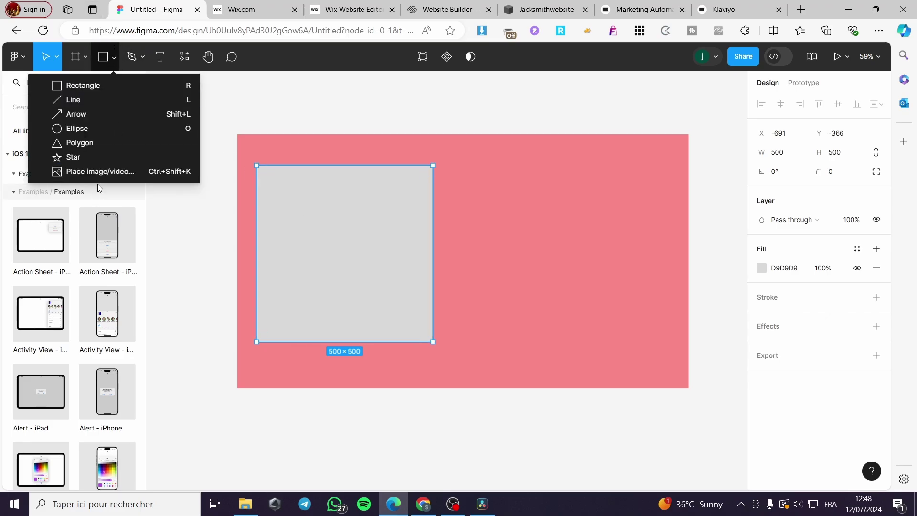
pyautogui.click(102, 170)
pyautogui.doubleClick(381, 287)
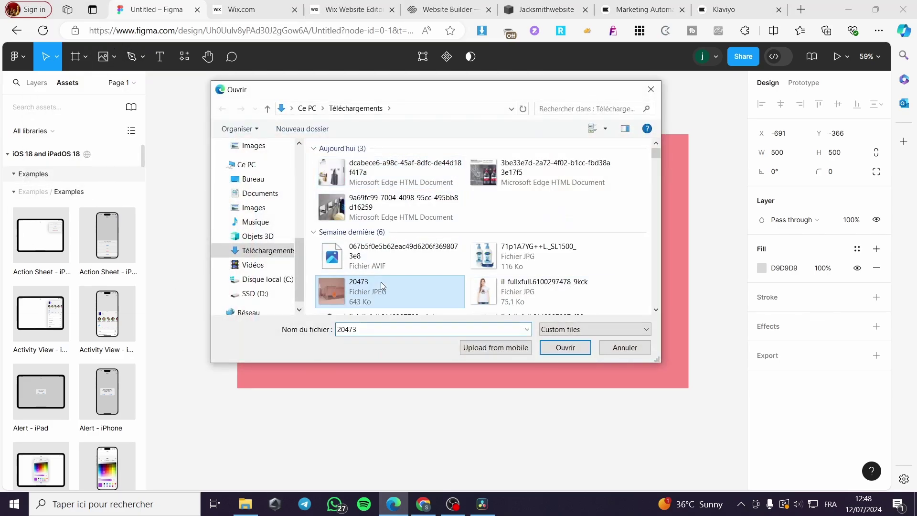
pyautogui.click(334, 244)
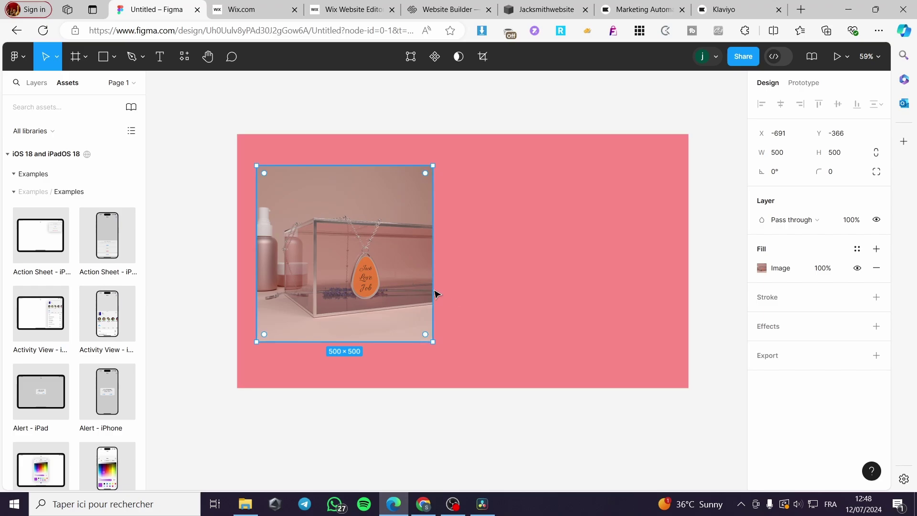
# Step: Resize the inner image to about 515 × 493 and move it up to about X -686, Y -400
pyautogui.moveTo(433, 342)
pyautogui.mouseDown()
pyautogui.moveTo(393, 337)
pyautogui.moveTo(439, 337)
pyautogui.mouseUp()
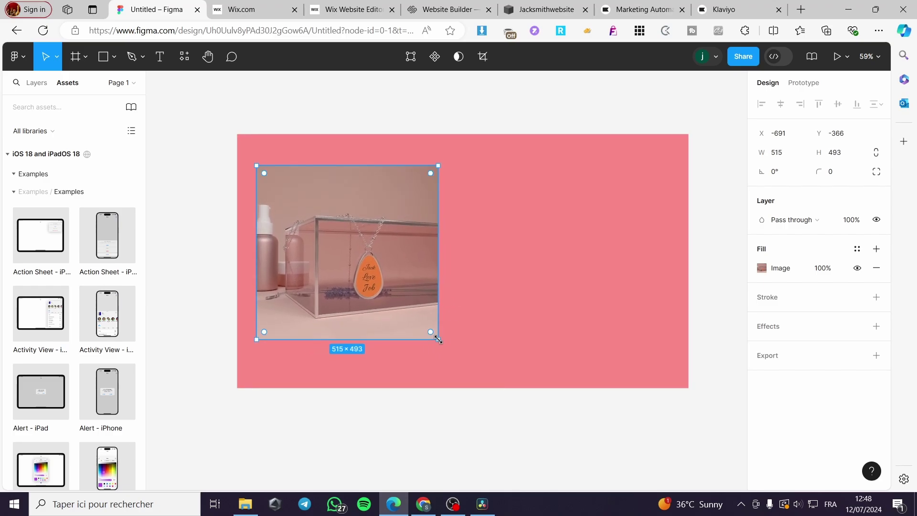
pyautogui.moveTo(401, 242)
pyautogui.mouseDown()
pyautogui.moveTo(395, 230)
pyautogui.moveTo(403, 234)
pyautogui.mouseUp()
# Step: Draw a horizontal line about 515 long above the inner image and align it with the image's upper edge
pyautogui.click(119, 65)
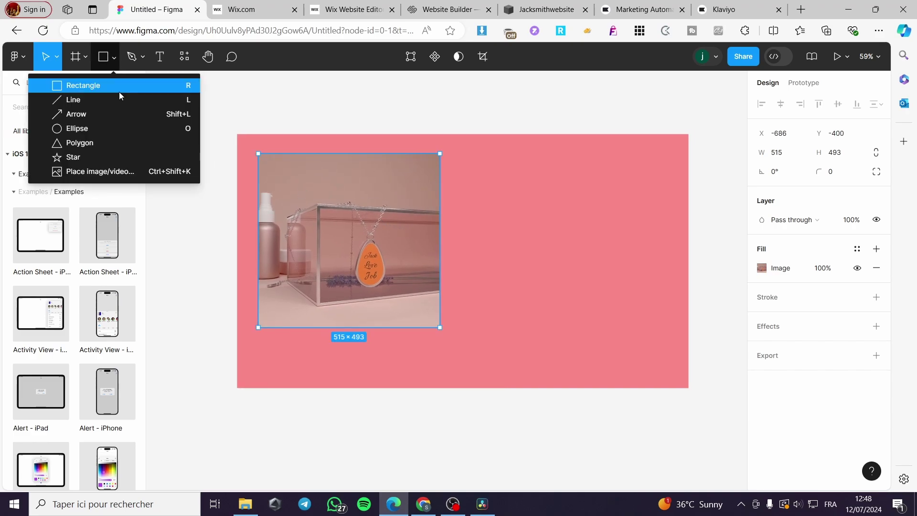
pyautogui.click(90, 102)
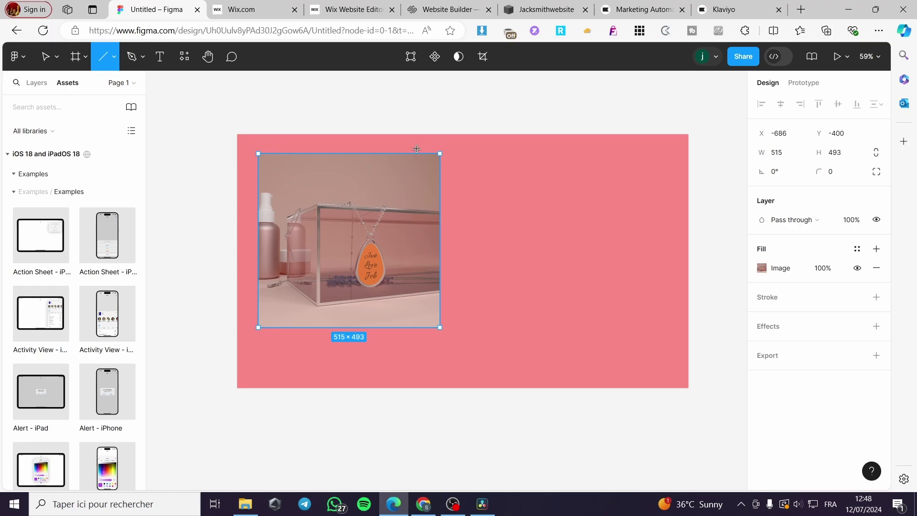
pyautogui.moveTo(440, 149); pyautogui.dragTo(260, 149)
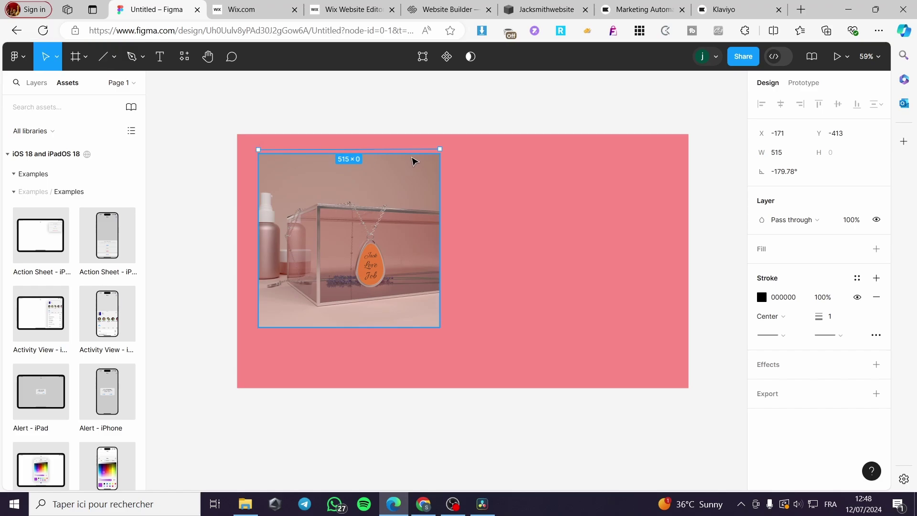
pyautogui.moveTo(395, 156); pyautogui.dragTo(392, 154)
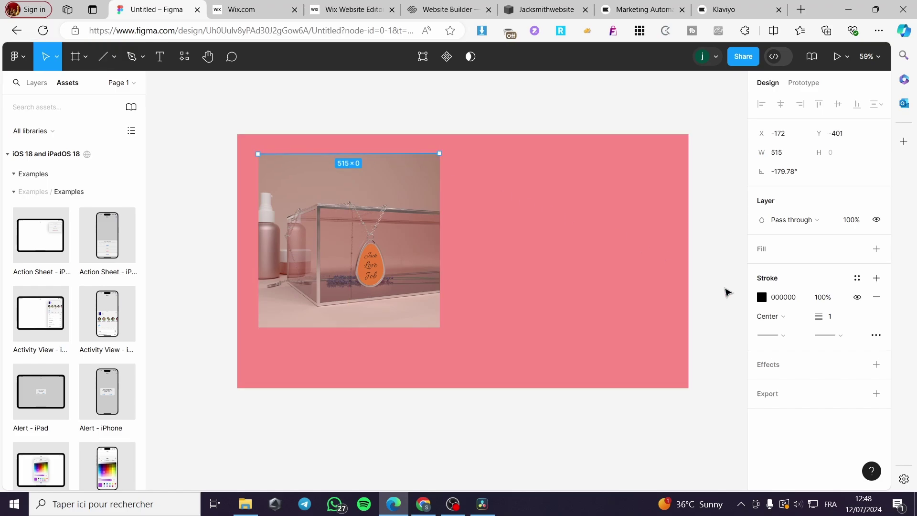
# Step: Set the stroke colour of the line on the image's upper edge to blue 055AFF
pyautogui.click(762, 297)
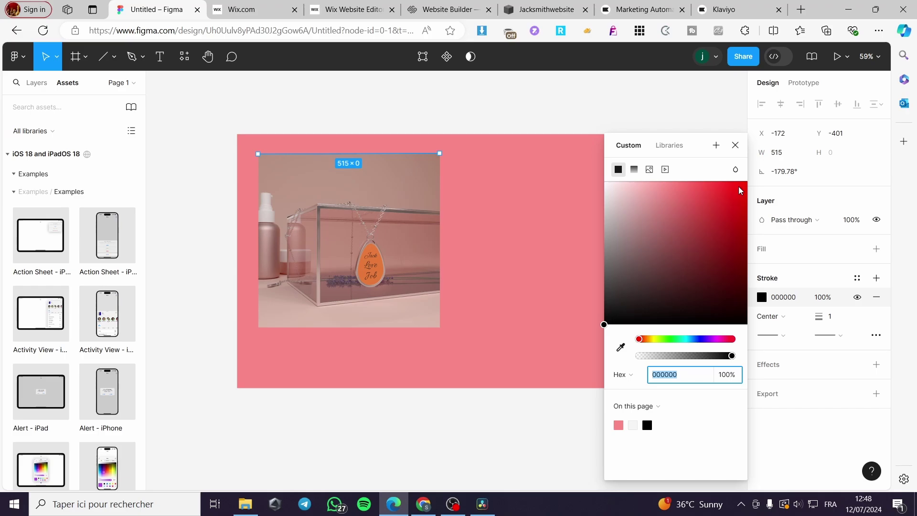
pyautogui.moveTo(740, 190)
pyautogui.mouseDown()
pyautogui.moveTo(715, 269)
pyautogui.moveTo(614, 313)
pyautogui.mouseUp()
pyautogui.click(697, 340)
pyautogui.moveTo(724, 197); pyautogui.dragTo(746, 182)
pyautogui.click(736, 146)
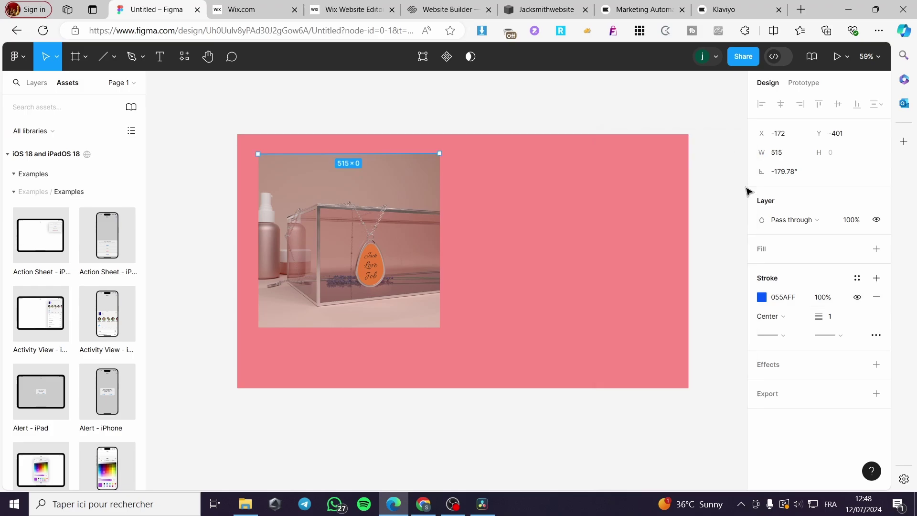
pyautogui.click(784, 137)
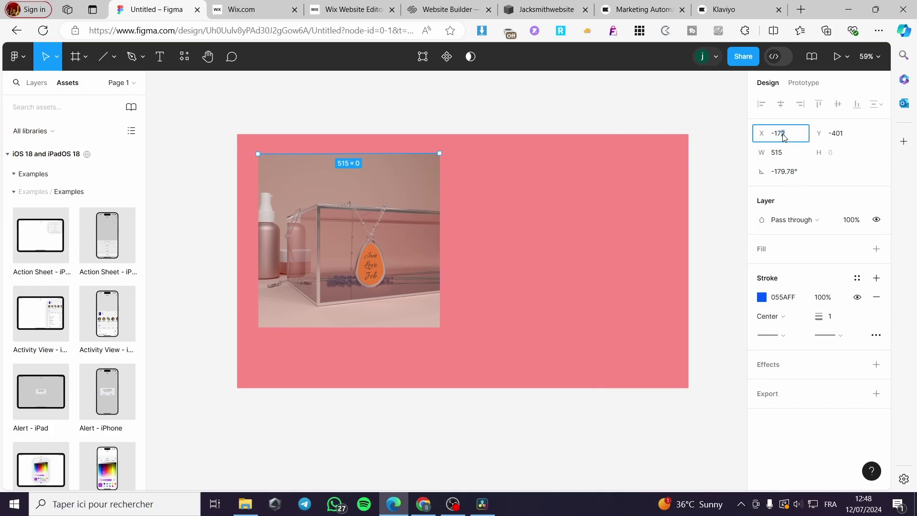
pyautogui.click(809, 138)
pyautogui.click(833, 137)
pyautogui.moveTo(823, 134); pyautogui.dragTo(823, 136)
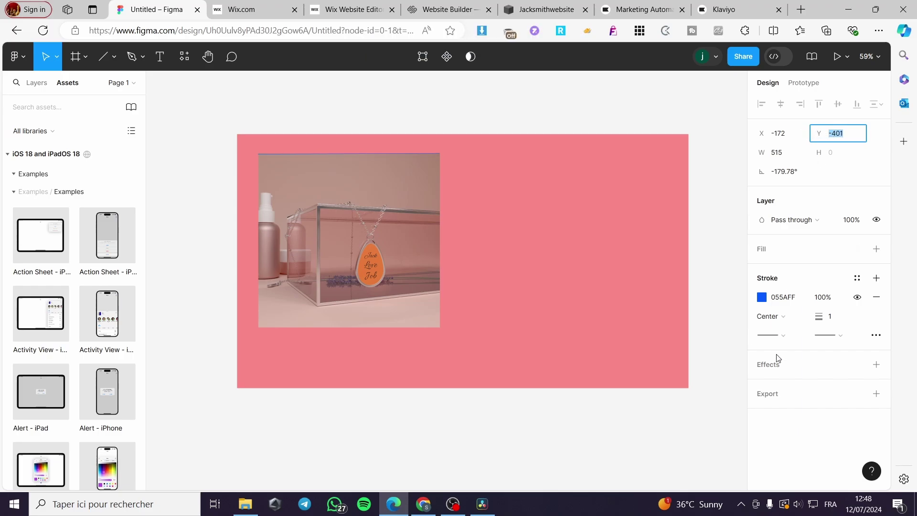
pyautogui.click(786, 336)
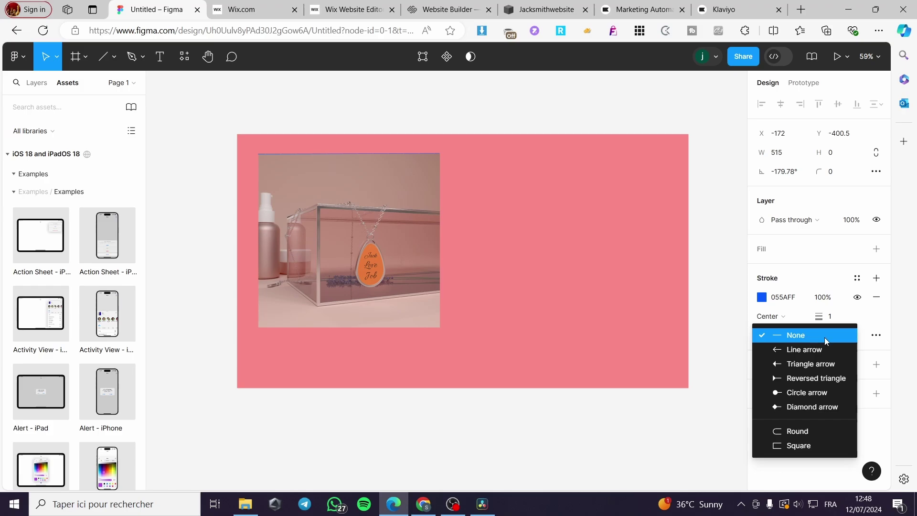
pyautogui.click(784, 319)
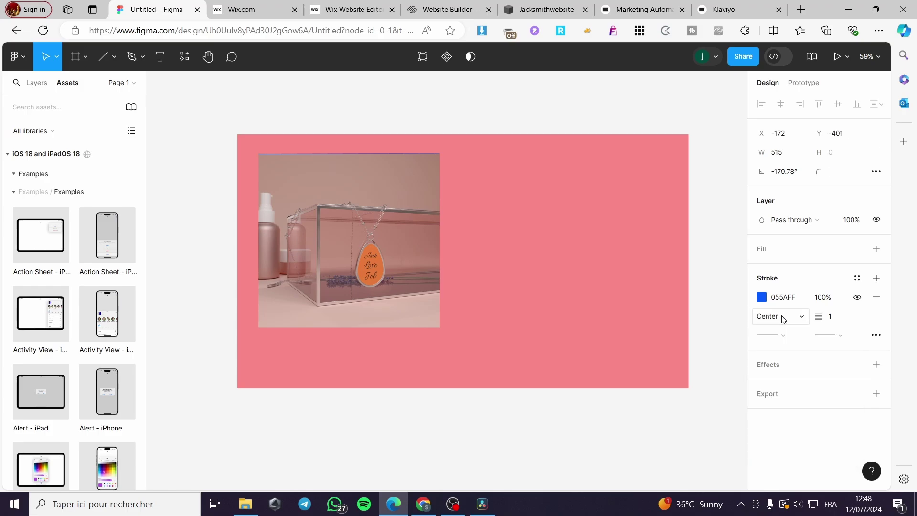
# Step: Thicken the blue line on the image's upper edge, trying a stroke weight of 35 and settling on 10
pyautogui.moveTo(820, 317); pyautogui.dragTo(822, 317)
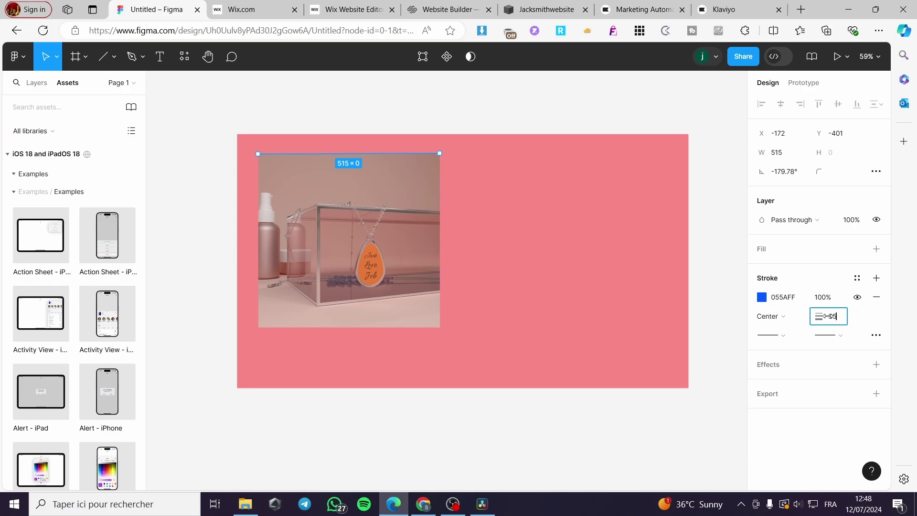
pyautogui.press('Return')
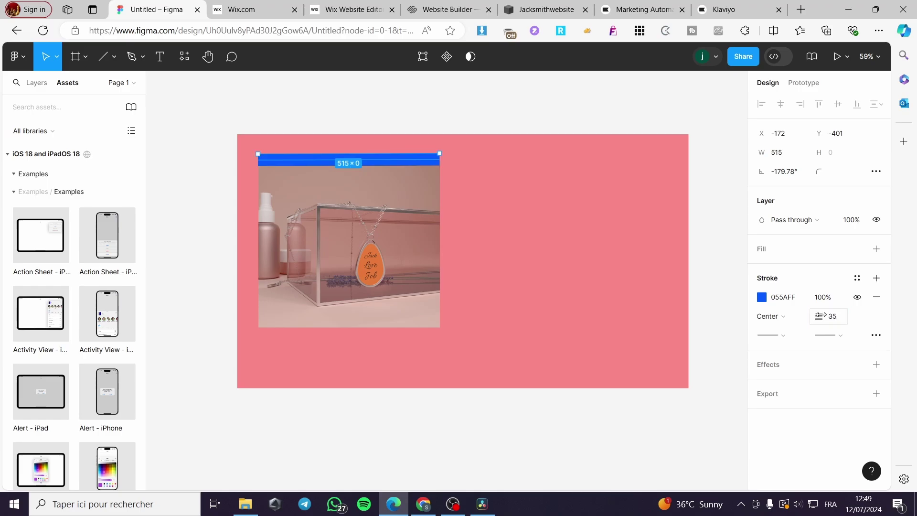
pyautogui.click(839, 323)
pyautogui.write('10')
pyautogui.click(729, 271)
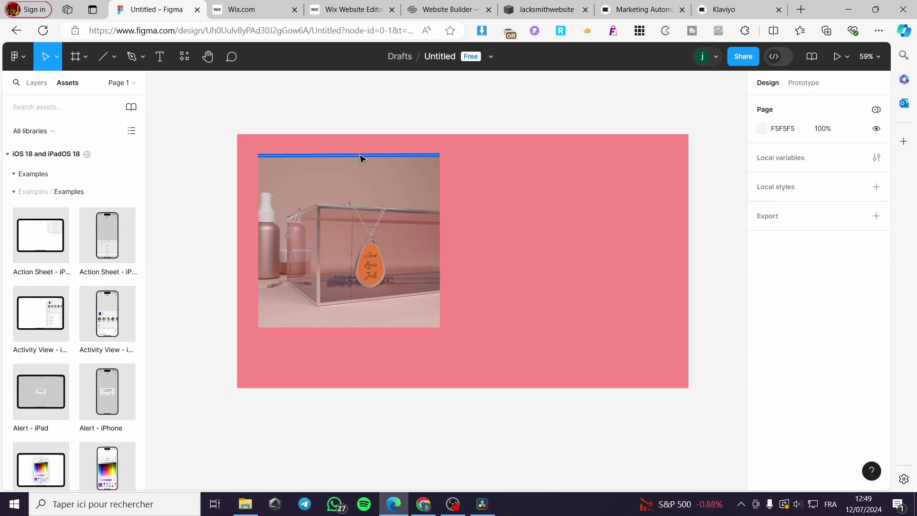
pyautogui.click(318, 156)
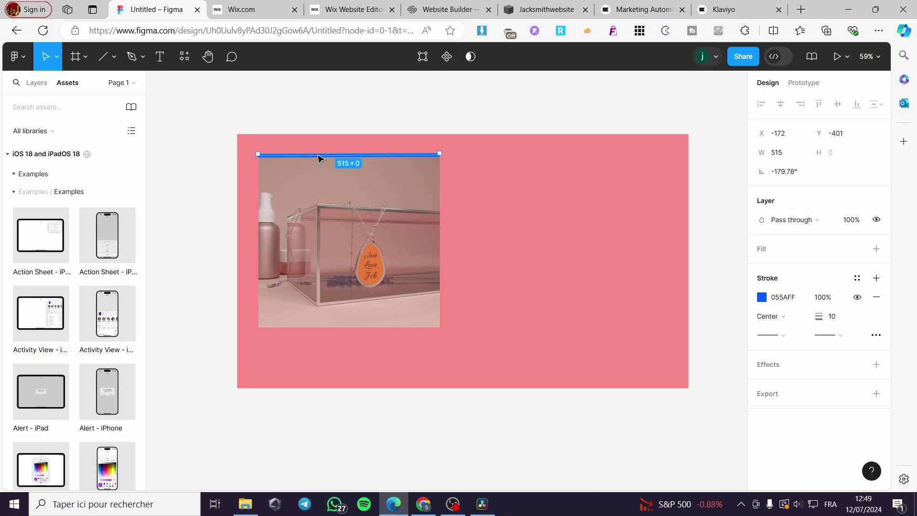
pyautogui.rightClick(319, 158)
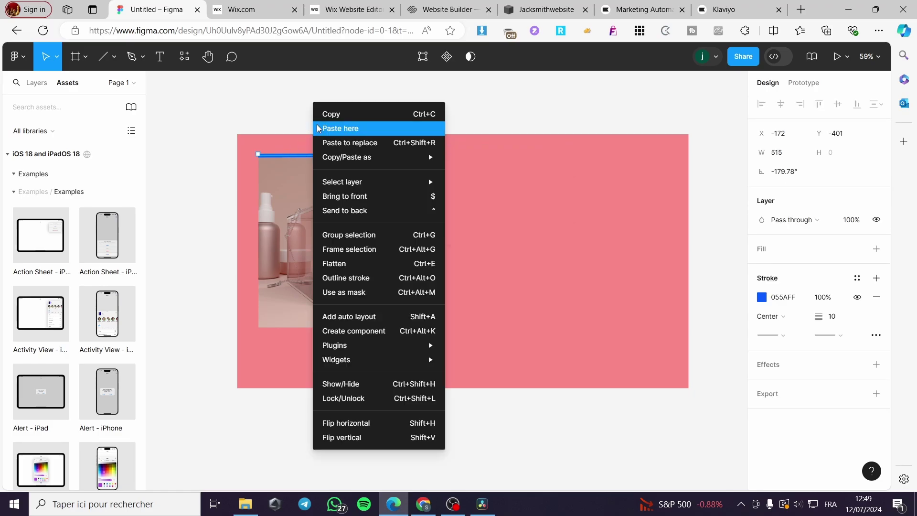
pyautogui.moveTo(373, 188)
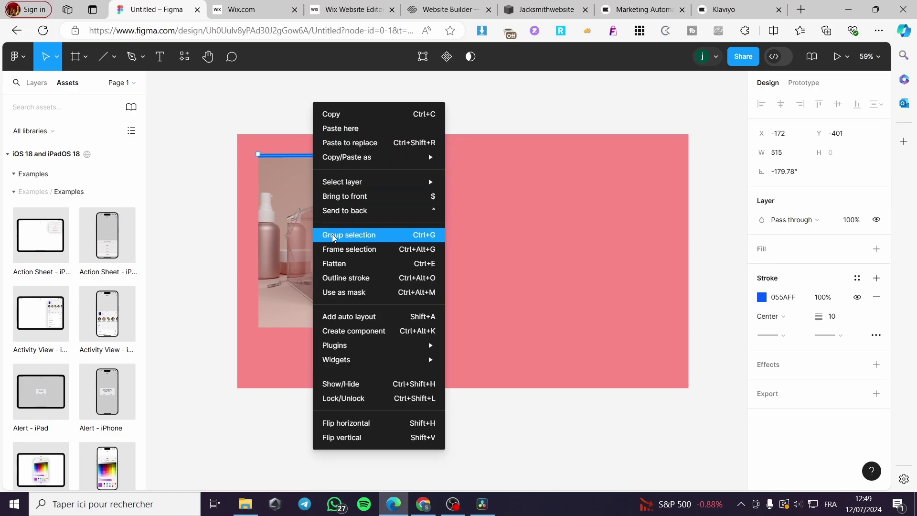
pyautogui.click(248, 98)
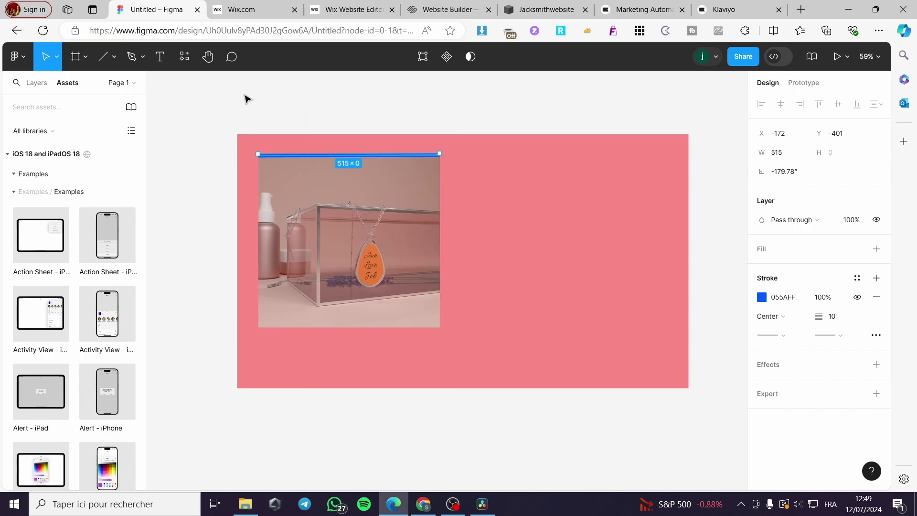
# Step: Draw lines along the image's left and right edges, each about 492 long, and one about 515 long along its lower edge
pyautogui.click(107, 58)
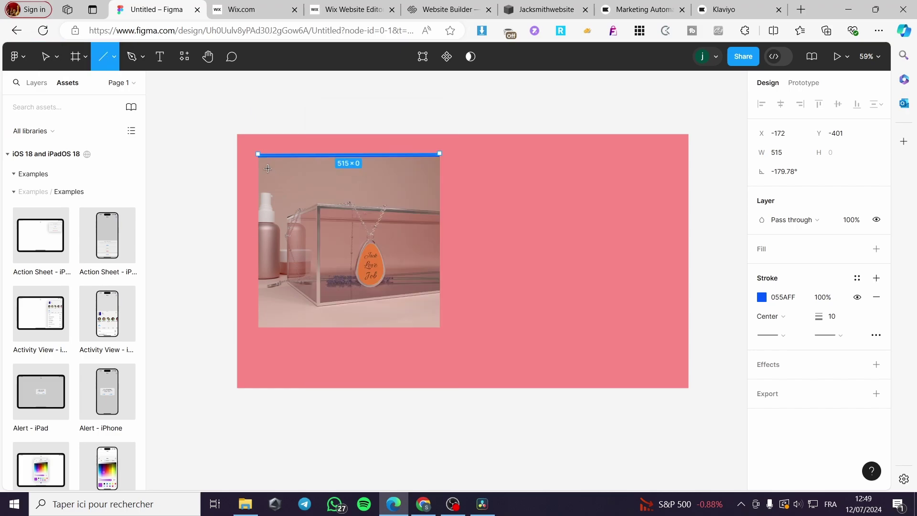
pyautogui.moveTo(258, 155); pyautogui.dragTo(259, 327)
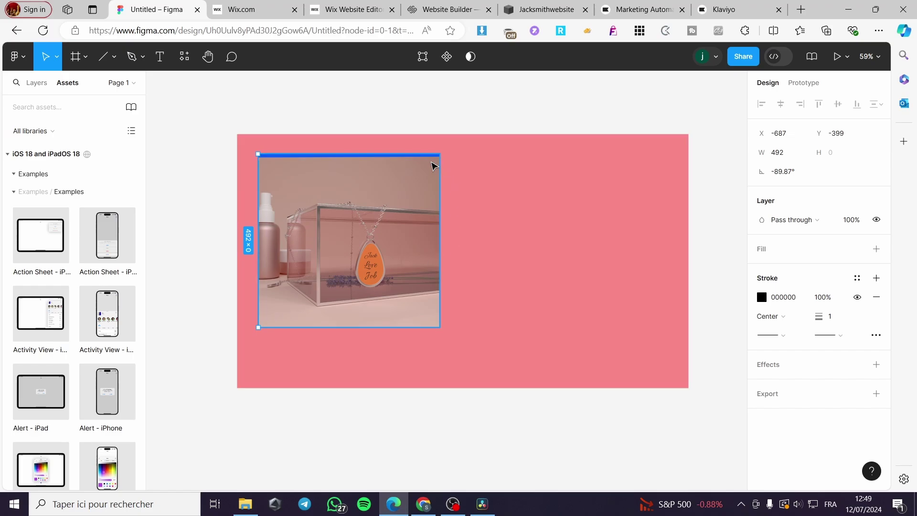
pyautogui.click(437, 155)
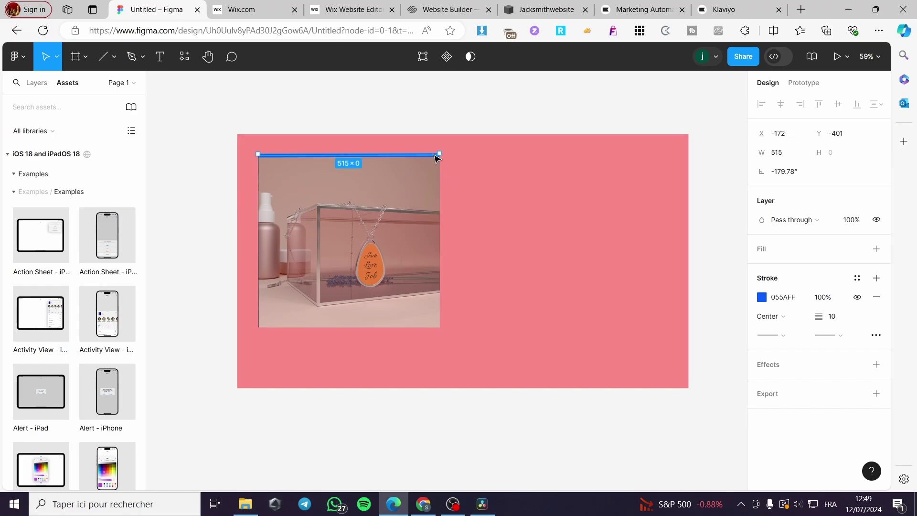
pyautogui.click(103, 57)
pyautogui.moveTo(441, 154); pyautogui.dragTo(440, 328)
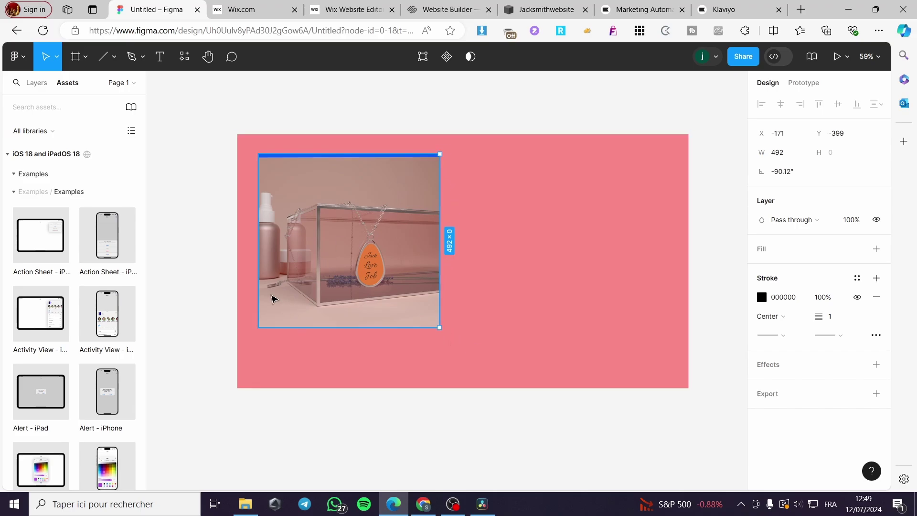
pyautogui.click(113, 51)
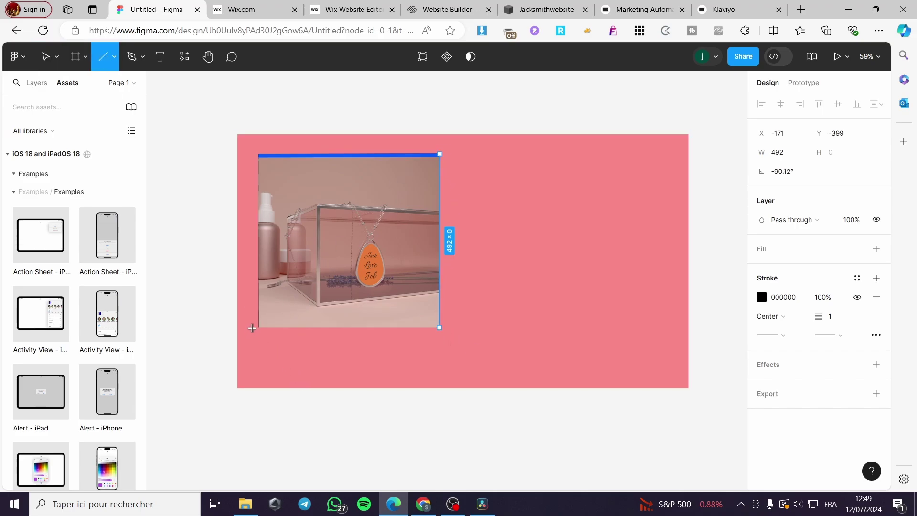
pyautogui.moveTo(259, 327); pyautogui.dragTo(440, 327)
# Step: Set the stroke weight of the black lines on the image's right, left and lower edges to 10 each
pyautogui.click(440, 273)
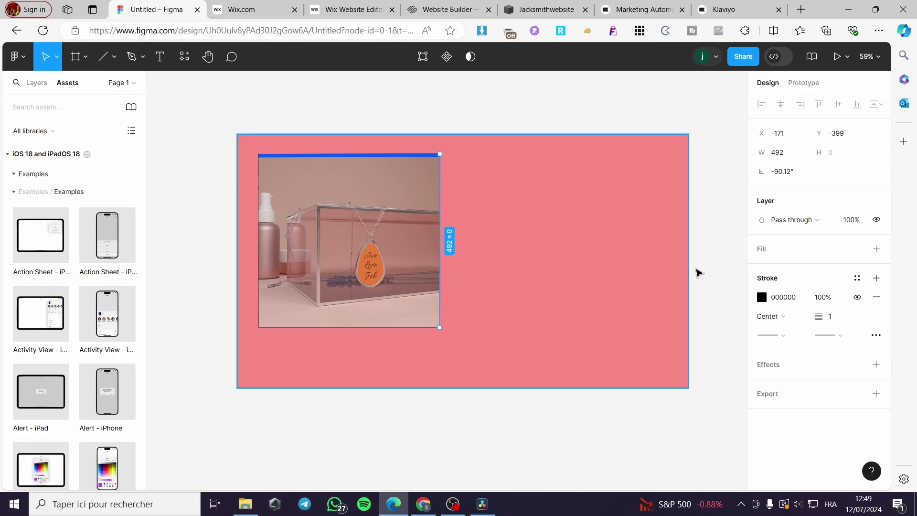
pyautogui.click(830, 318)
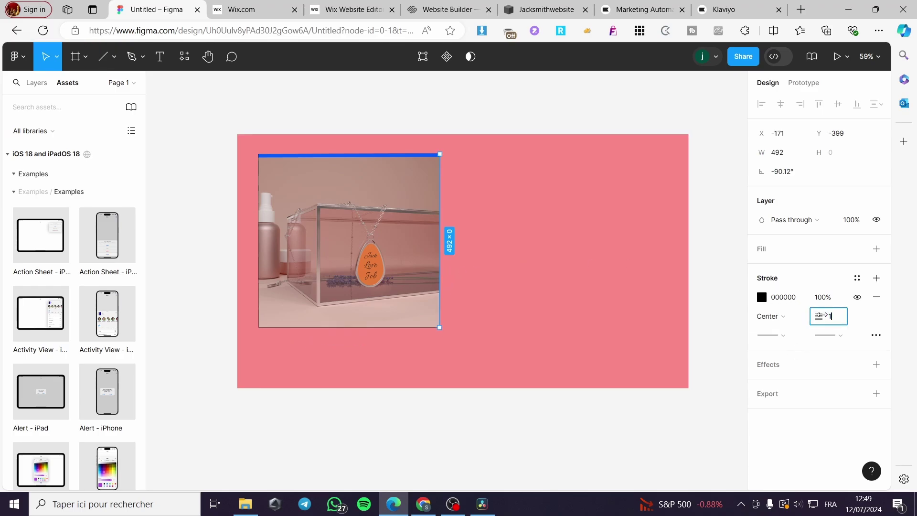
pyautogui.write('10')
pyautogui.press('Return')
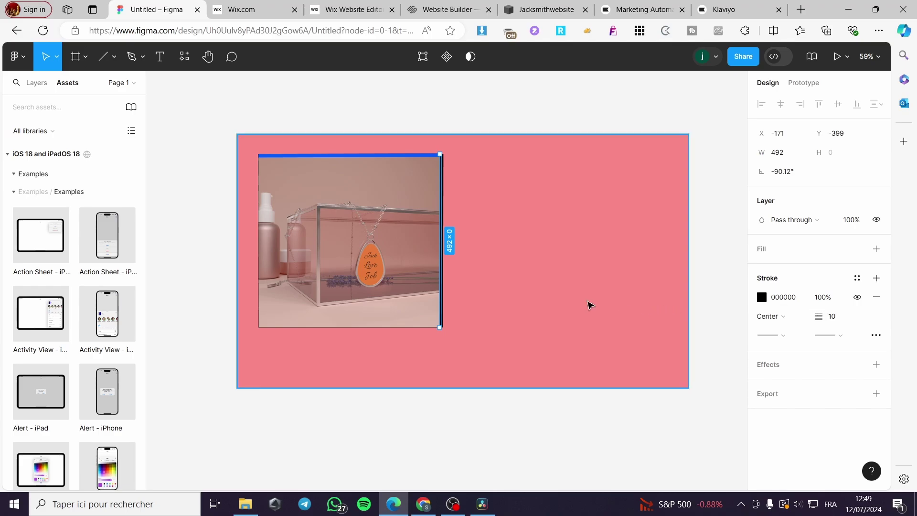
pyautogui.click(258, 251)
pyautogui.click(826, 316)
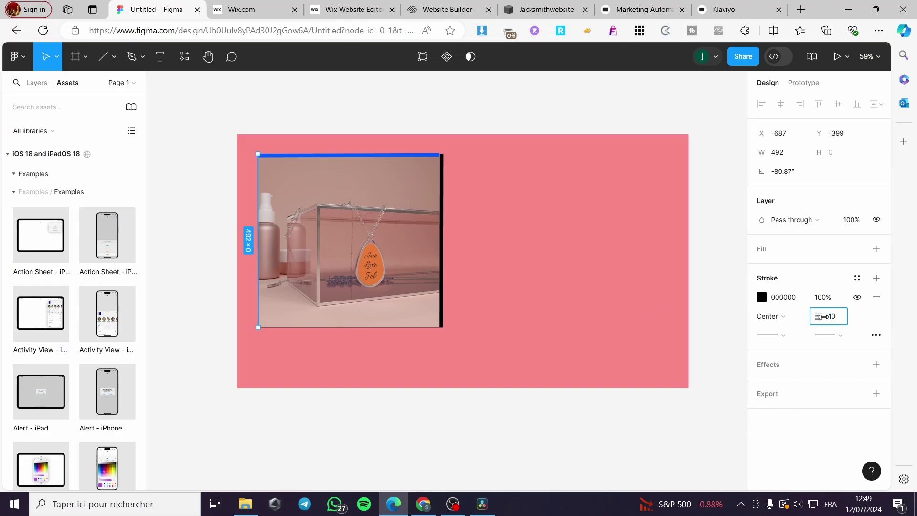
pyautogui.write('10')
pyautogui.click(445, 330)
pyautogui.click(439, 328)
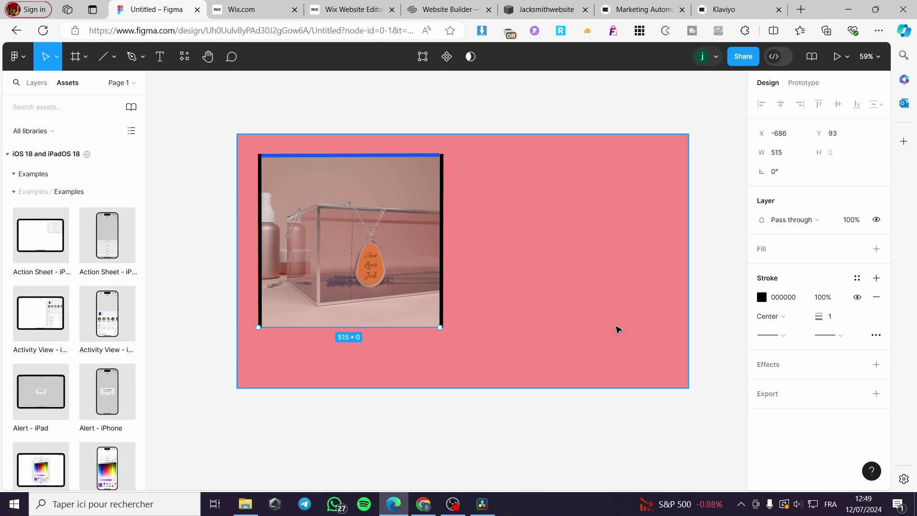
pyautogui.click(831, 322)
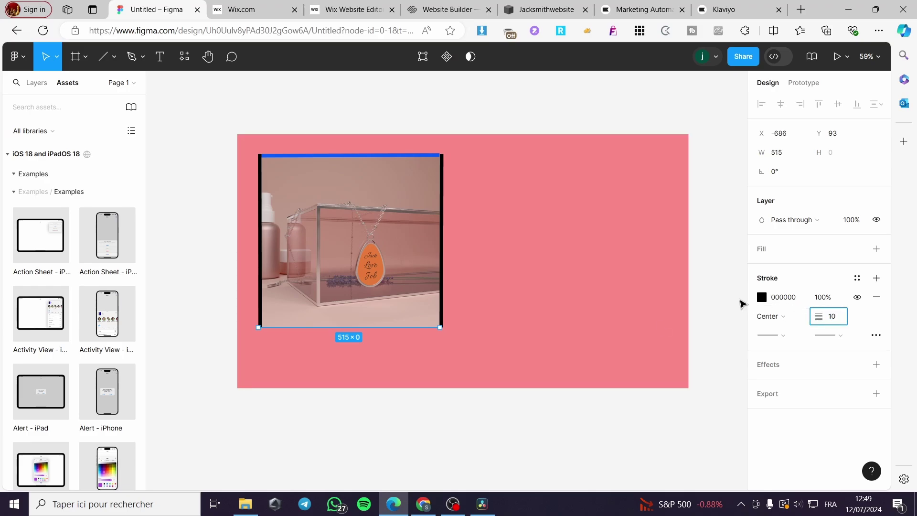
pyautogui.click(592, 284)
# Step: Set the stroke colour of the line on the image's right edge to blue 1476E8 and copy its hex code
pyautogui.click(443, 225)
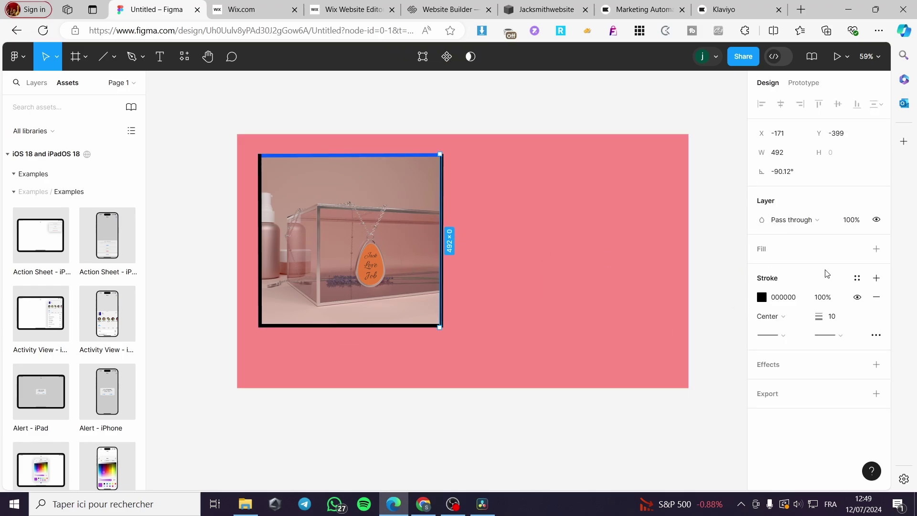
pyautogui.click(786, 296)
pyautogui.click(765, 298)
pyautogui.click(695, 339)
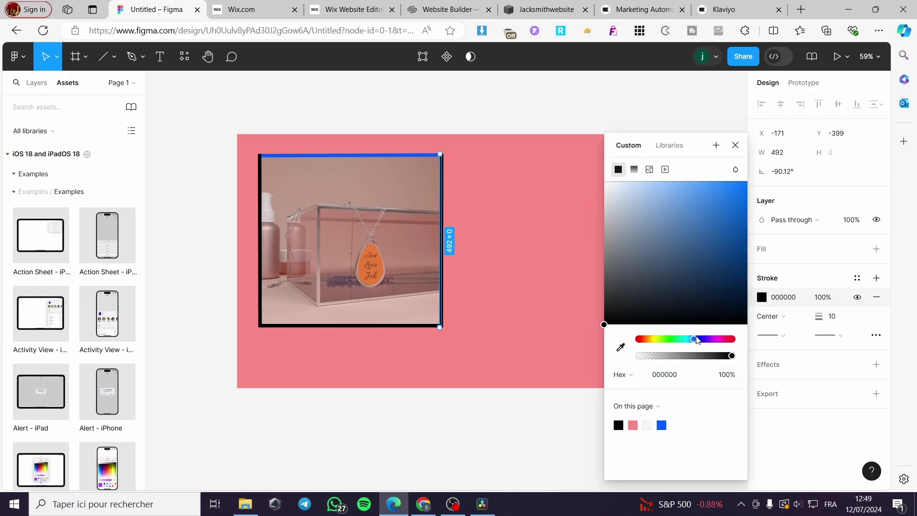
pyautogui.moveTo(731, 218); pyautogui.dragTo(736, 200)
pyautogui.click(679, 376)
pyautogui.hotkey('ctrl', 'c')
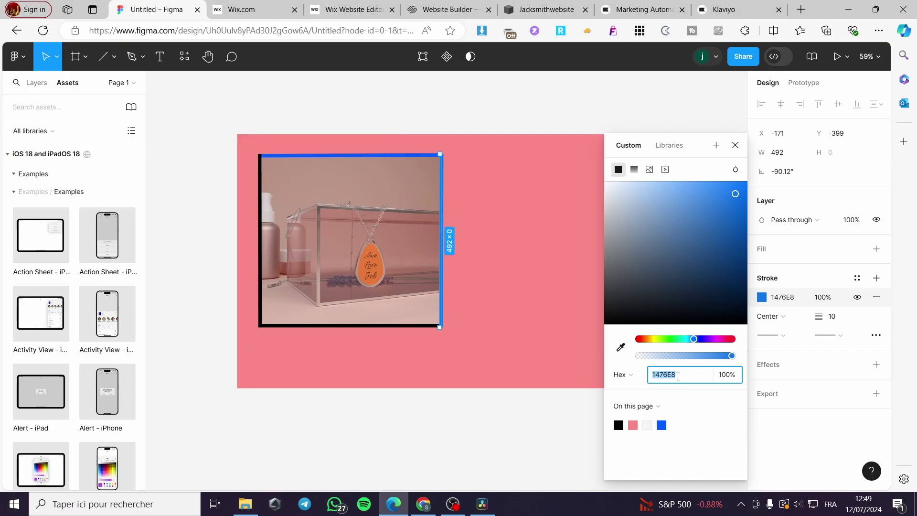
# Step: Move the blue line on the image's right edge about 10 inward so it lines up with the upper line's end
pyautogui.click(516, 430)
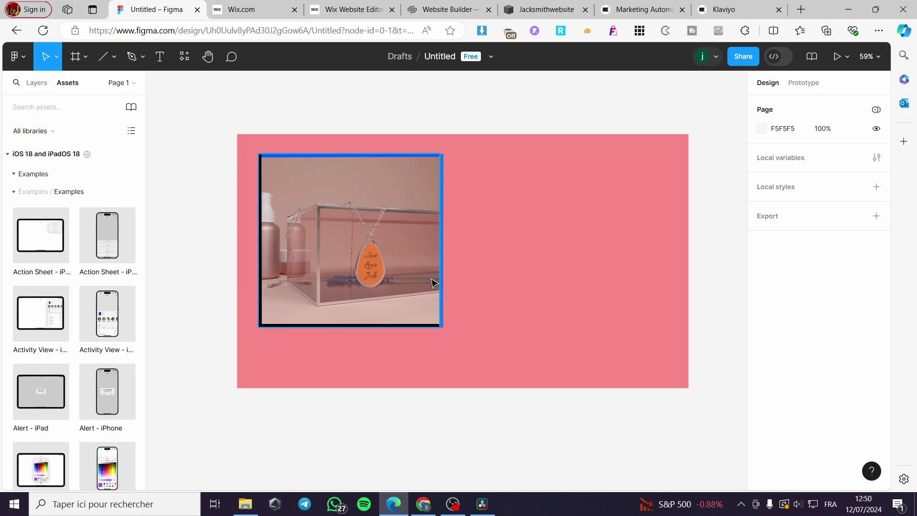
pyautogui.click(444, 225)
pyautogui.moveTo(445, 236); pyautogui.dragTo(439, 232)
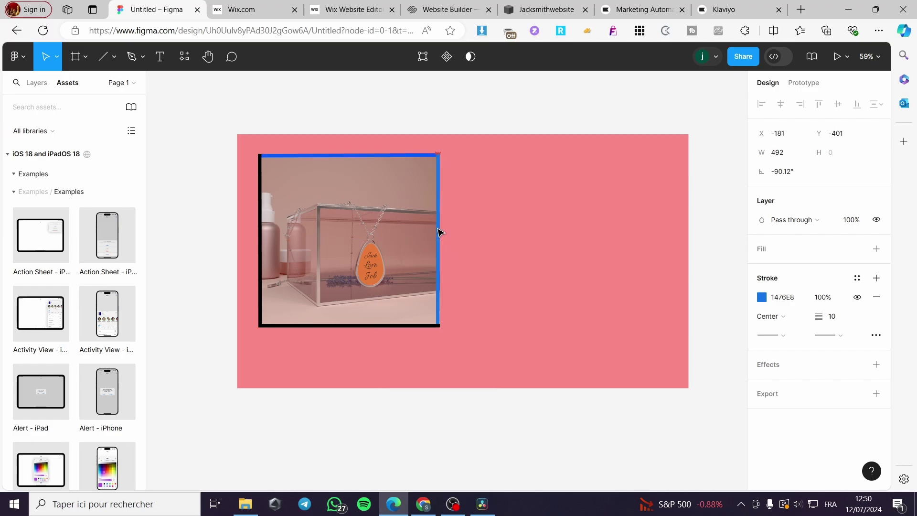
# Step: Set the stroke colour of the black lines on the image's lower and left edges to blue 1476E8
pyautogui.click(389, 326)
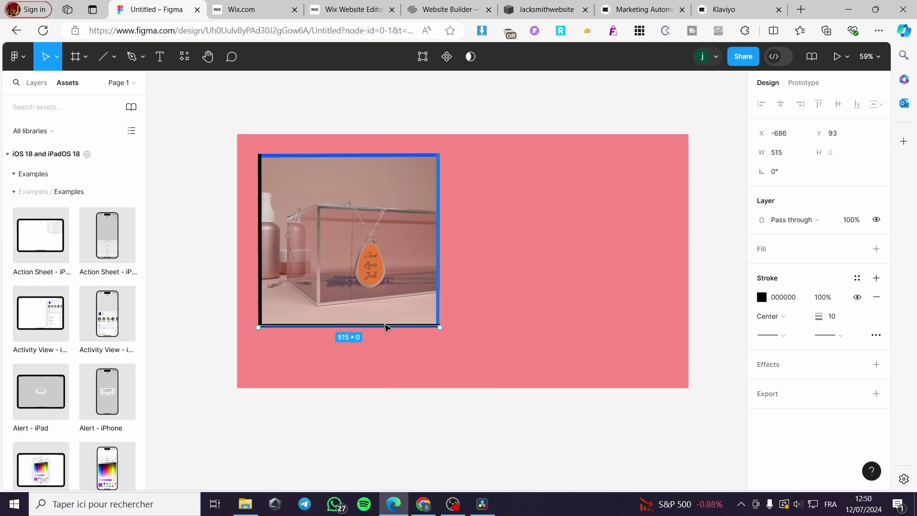
pyautogui.click(784, 301)
pyautogui.write('1476D2')
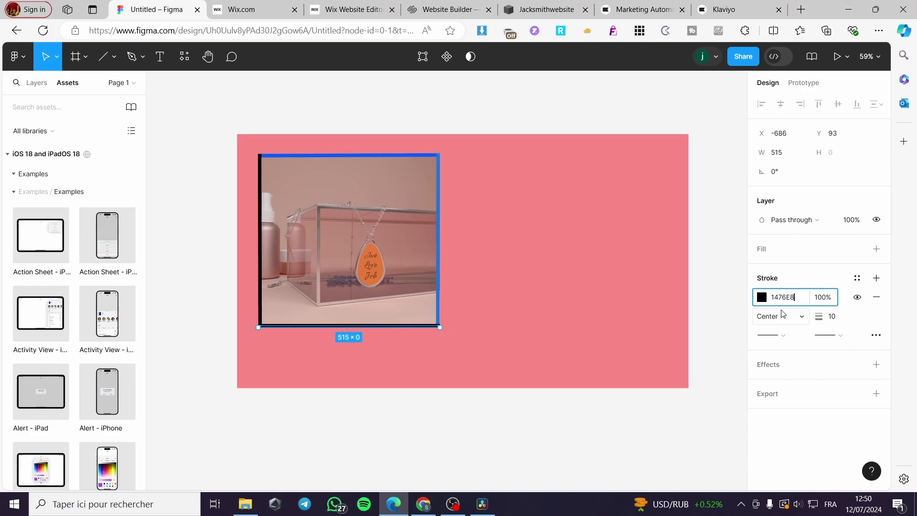
pyautogui.click(723, 359)
pyautogui.doubleClick(260, 276)
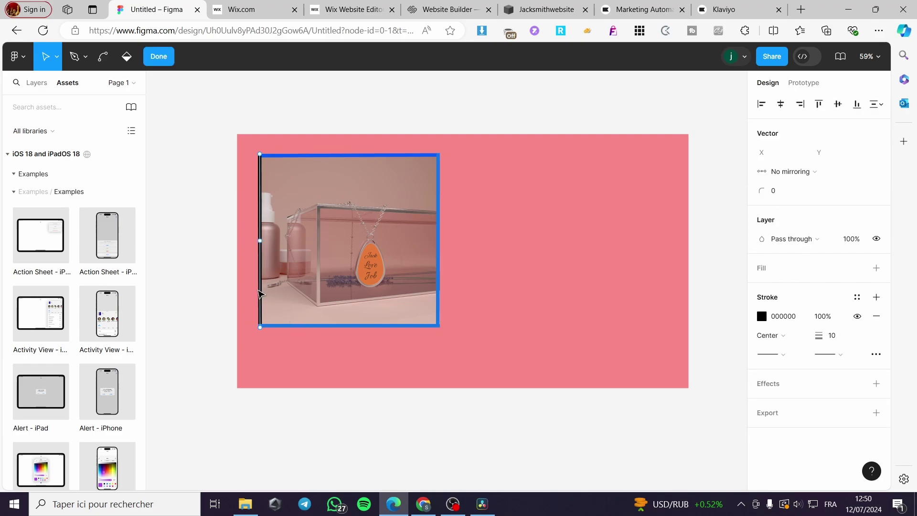
pyautogui.click(783, 317)
pyautogui.hotkey('ctrl', 'v')
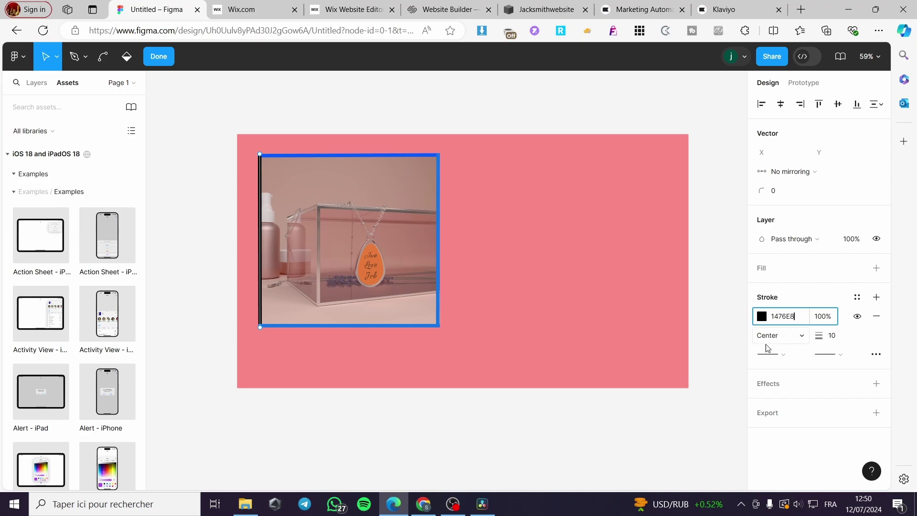
pyautogui.press('Return')
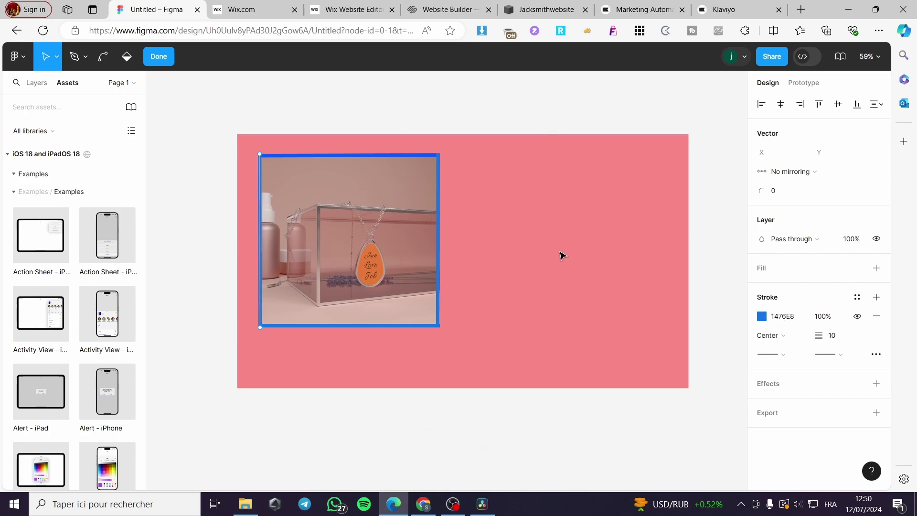
pyautogui.click(58, 58)
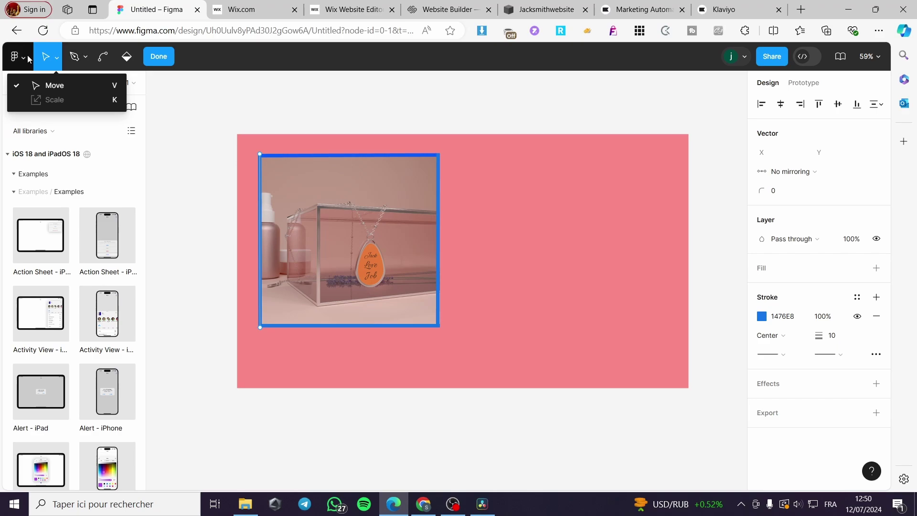
pyautogui.click(29, 57)
pyautogui.click(57, 56)
pyautogui.click(84, 56)
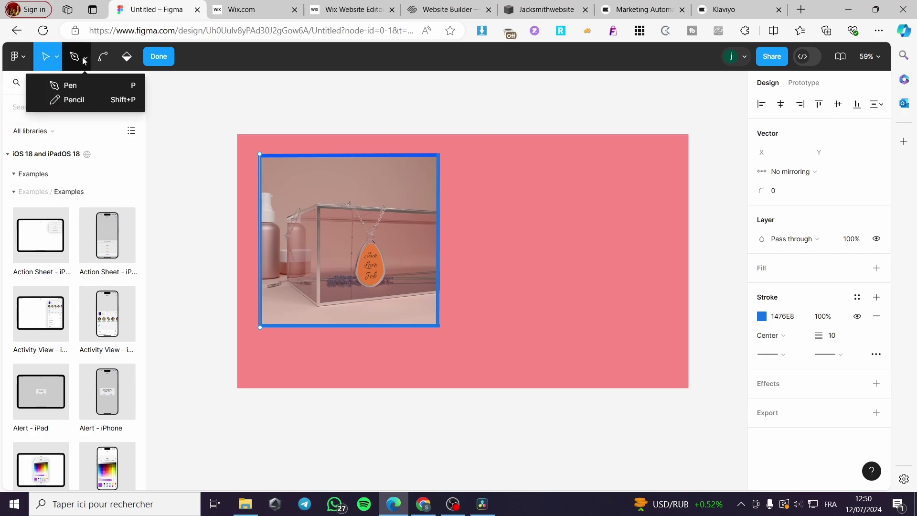
# Step: Finish editing the left line and add a text box about 509 × 67 beside the image reading "Cool Chain customizable"
pyautogui.click(159, 56)
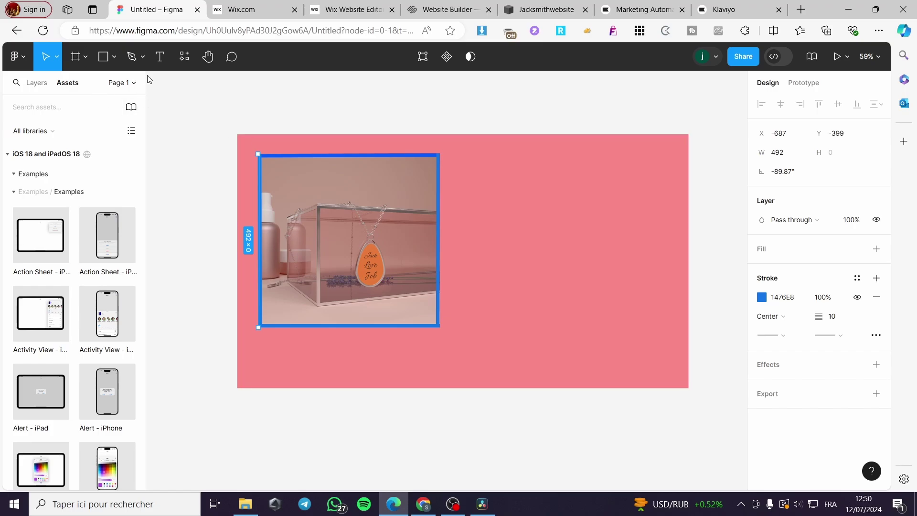
pyautogui.click(160, 57)
pyautogui.moveTo(467, 177); pyautogui.dragTo(648, 201)
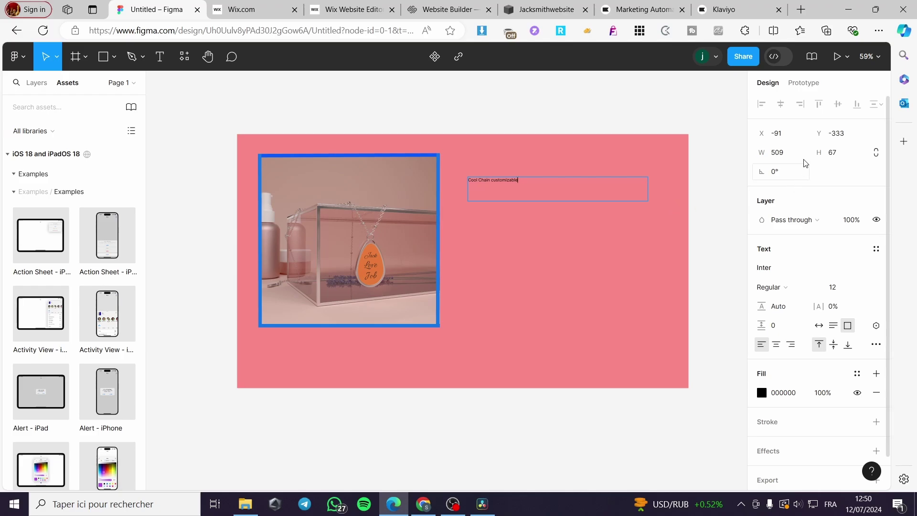
# Step: Enlarge the "Cool Chain customizable" text, choosing font size 32 first and settling on 40
pyautogui.click(867, 291)
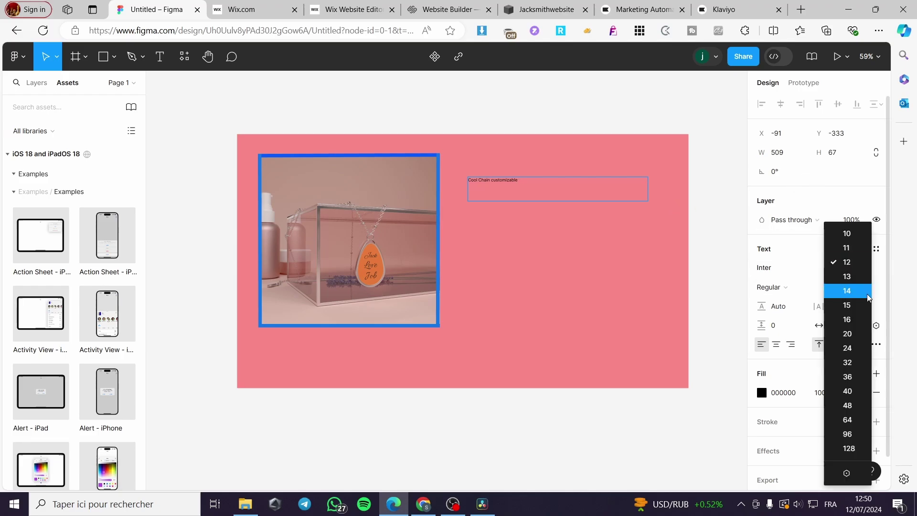
pyautogui.click(850, 361)
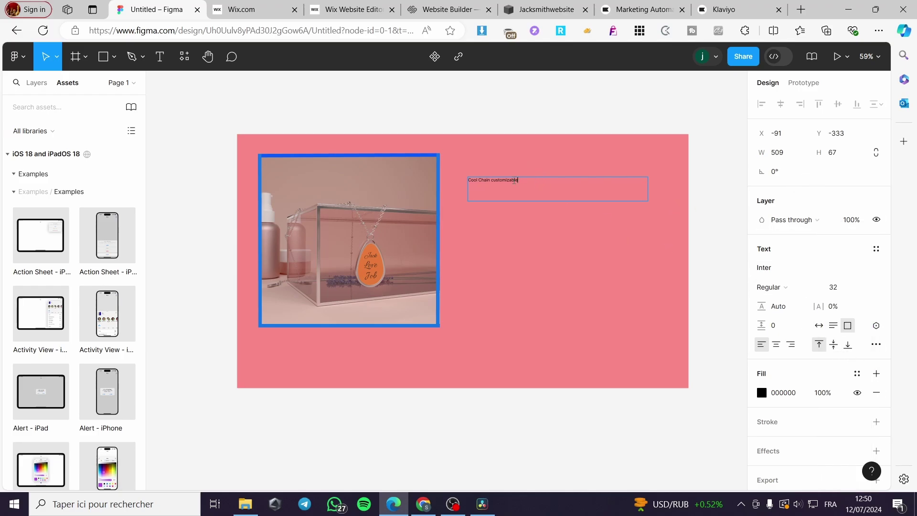
pyautogui.click(867, 291)
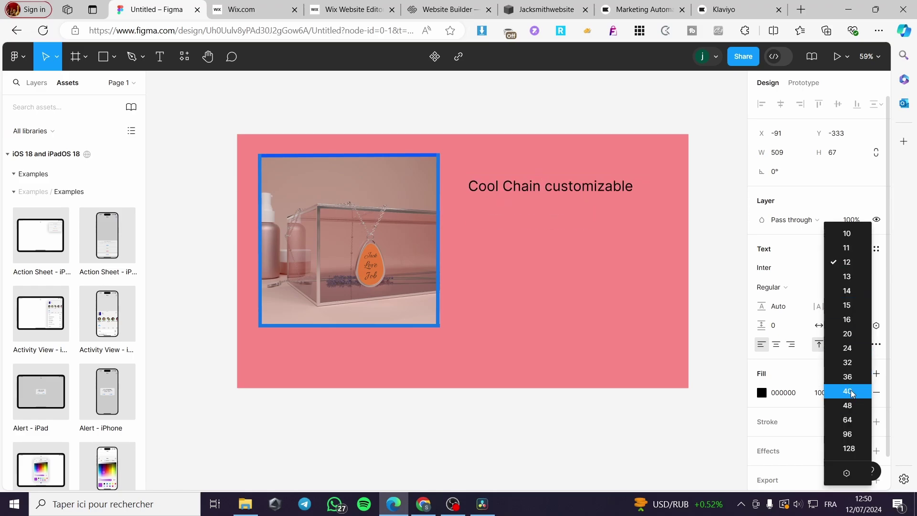
pyautogui.click(848, 392)
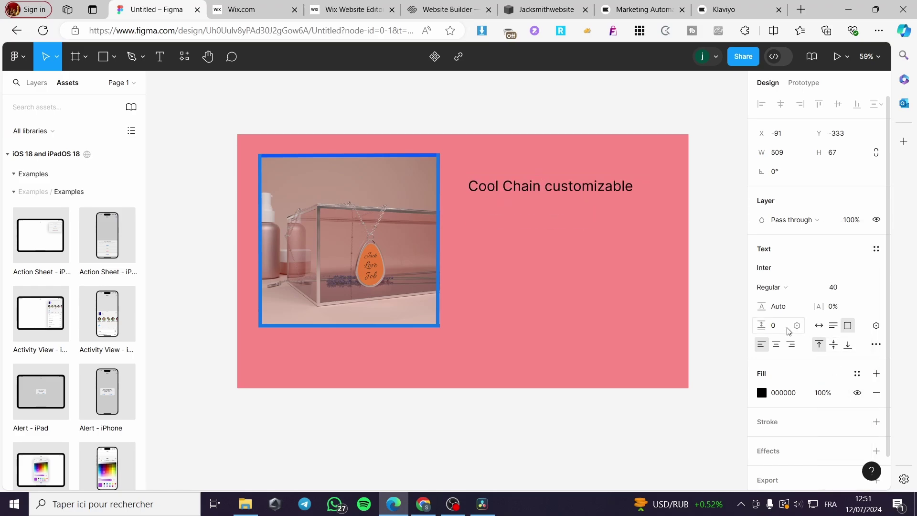
# Step: Set the heading's font to Ink Free Regular and centre its text horizontally
pyautogui.click(779, 271)
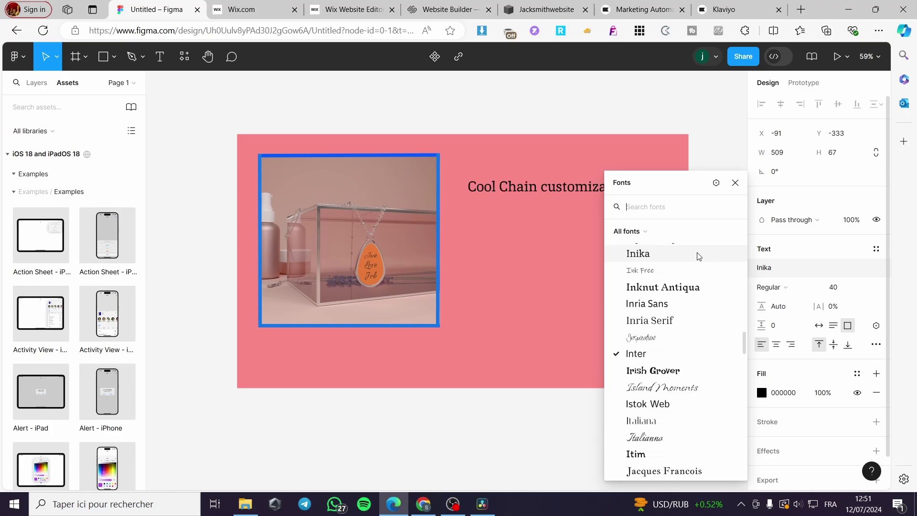
pyautogui.click(691, 271)
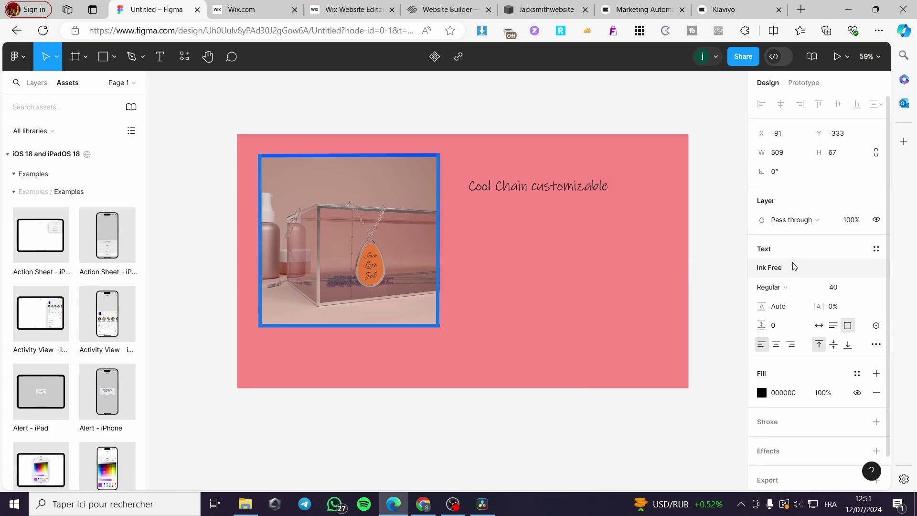
pyautogui.click(788, 288)
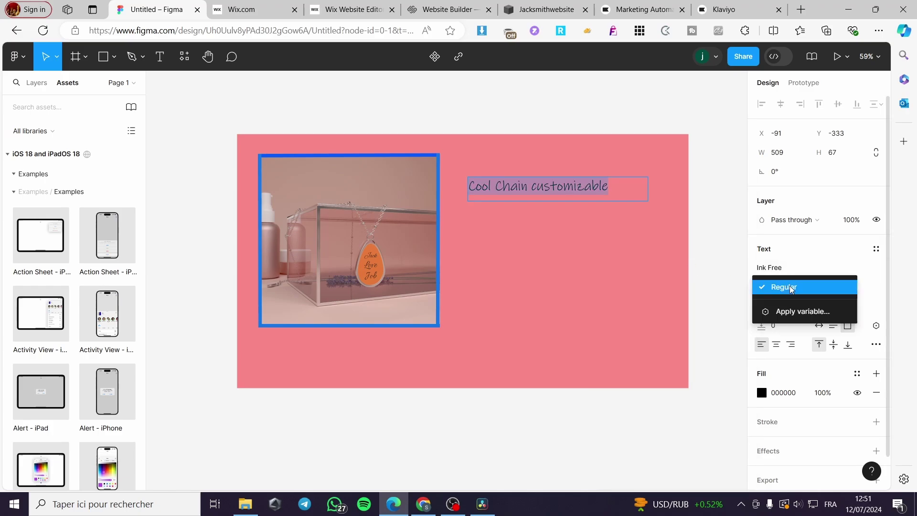
pyautogui.click(792, 289)
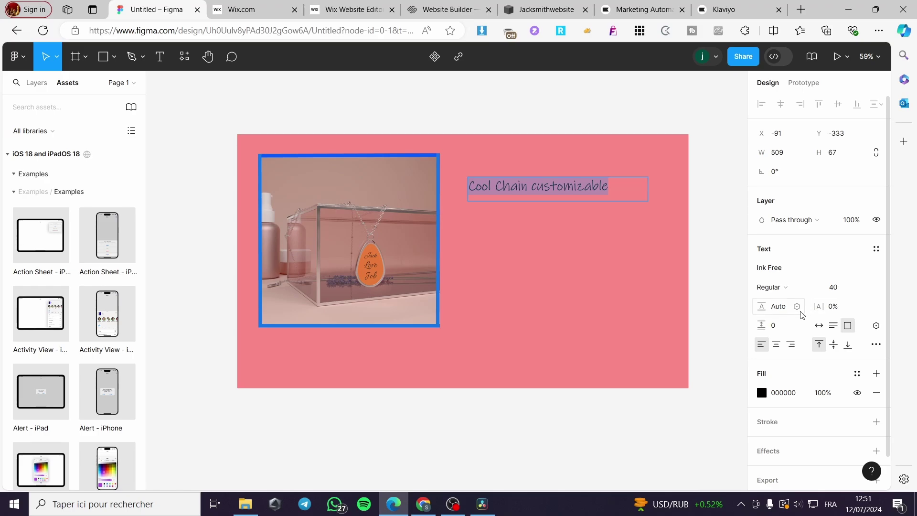
pyautogui.click(776, 344)
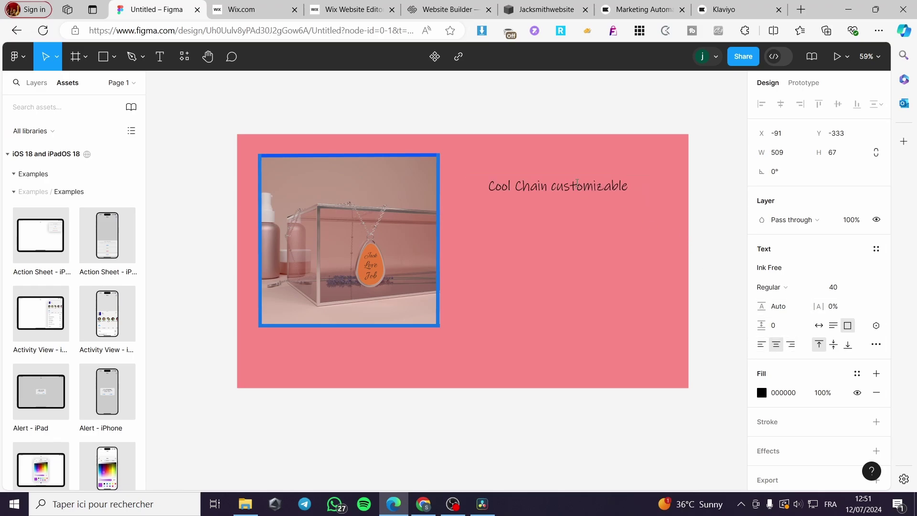
# Step: Colour the heading pale blue D7E9FA after trying a stronger blue, and move it up level with the image's upper edge
pyautogui.doubleClick(577, 183)
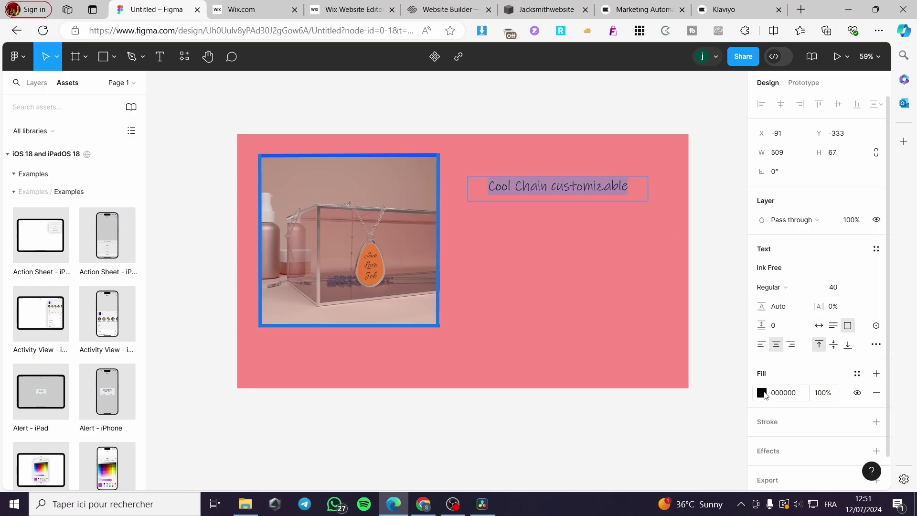
pyautogui.click(762, 393)
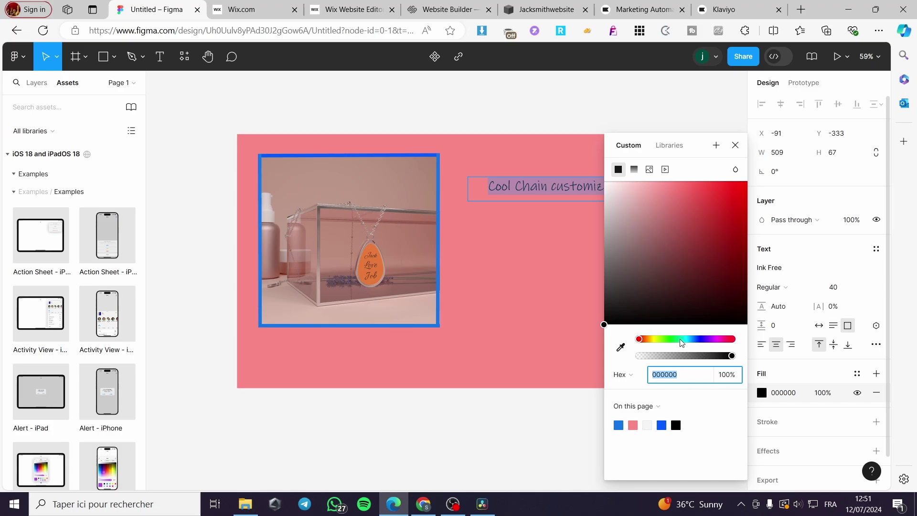
pyautogui.moveTo(682, 342); pyautogui.dragTo(696, 341)
pyautogui.moveTo(725, 198); pyautogui.dragTo(727, 185)
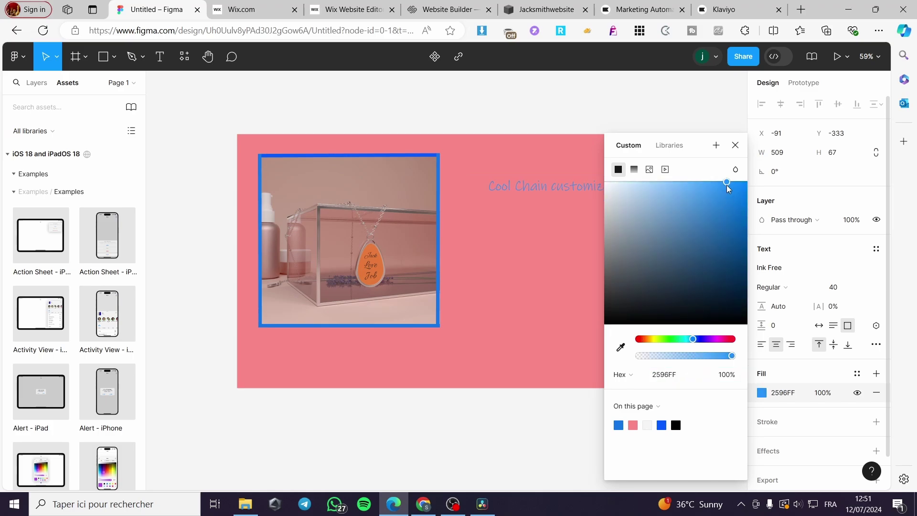
pyautogui.click(625, 187)
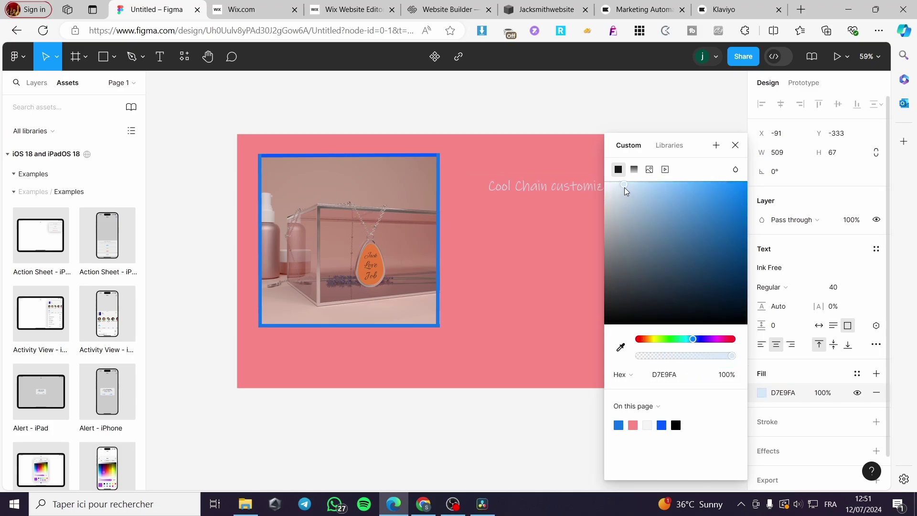
pyautogui.click(578, 354)
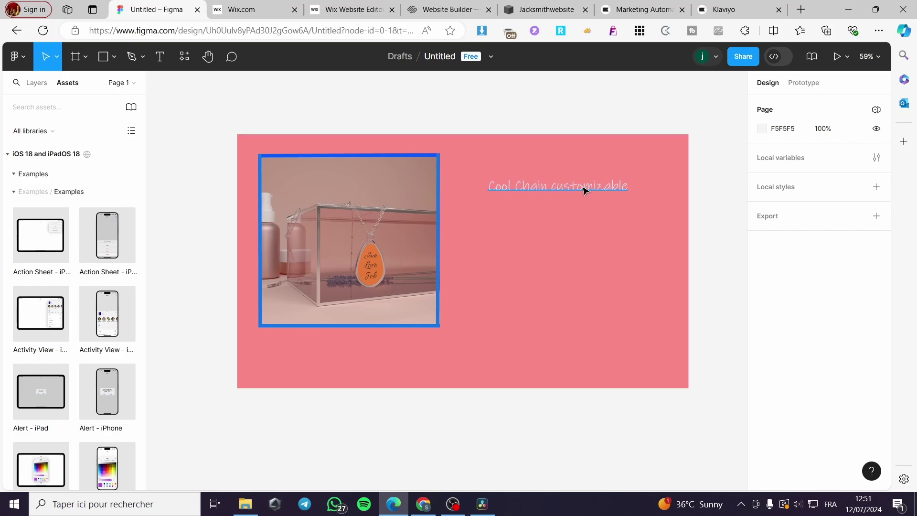
pyautogui.moveTo(584, 189); pyautogui.dragTo(582, 168)
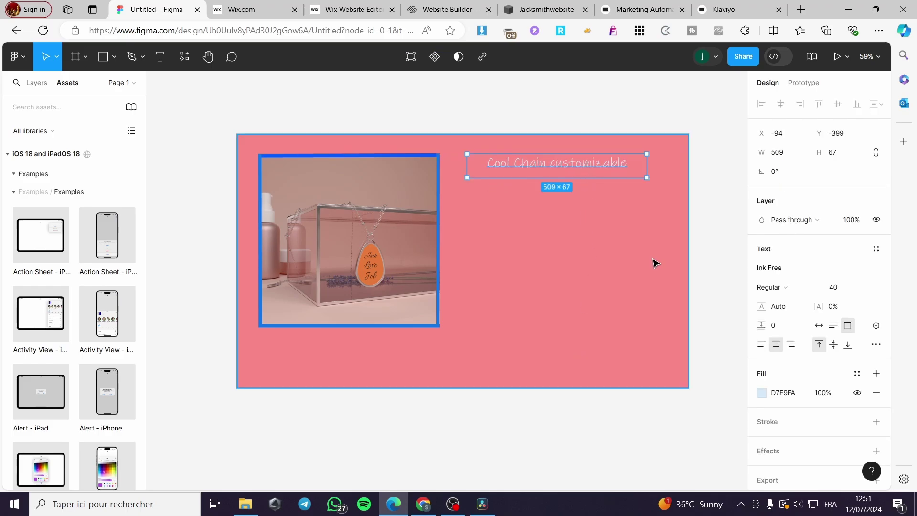
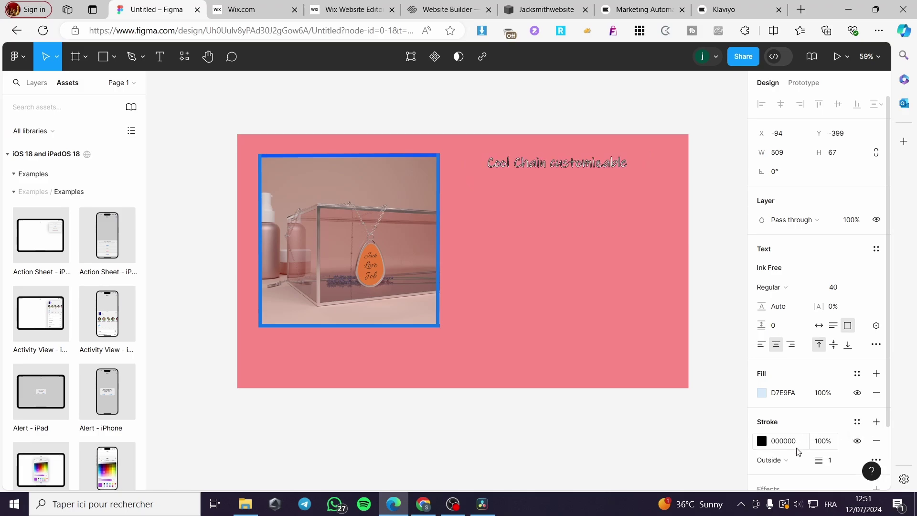
# Step: Compare the heading with and without its black outside stroke of weight 1, leaving the stroke hidden
pyautogui.click(858, 442)
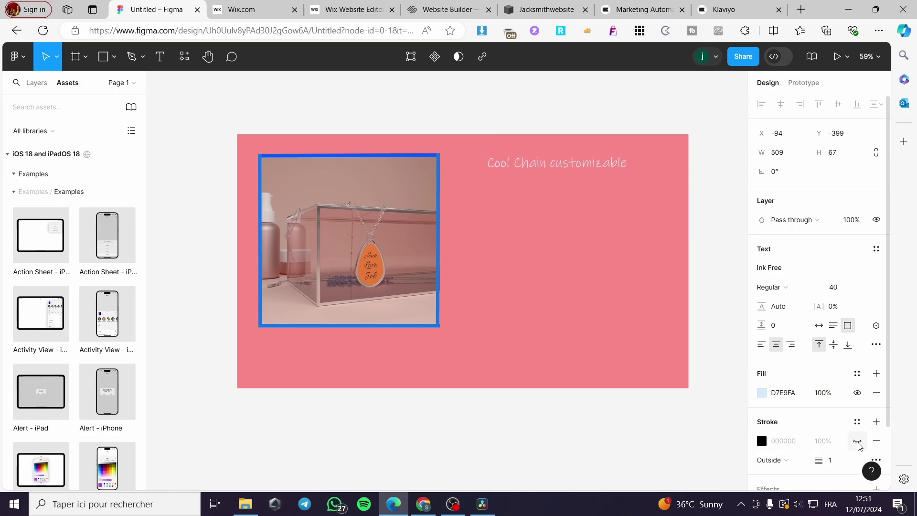
pyautogui.click(858, 442)
pyautogui.click(858, 441)
# Step: Add a drop shadow effect to the heading text
pyautogui.scroll(-3, 859, 445)
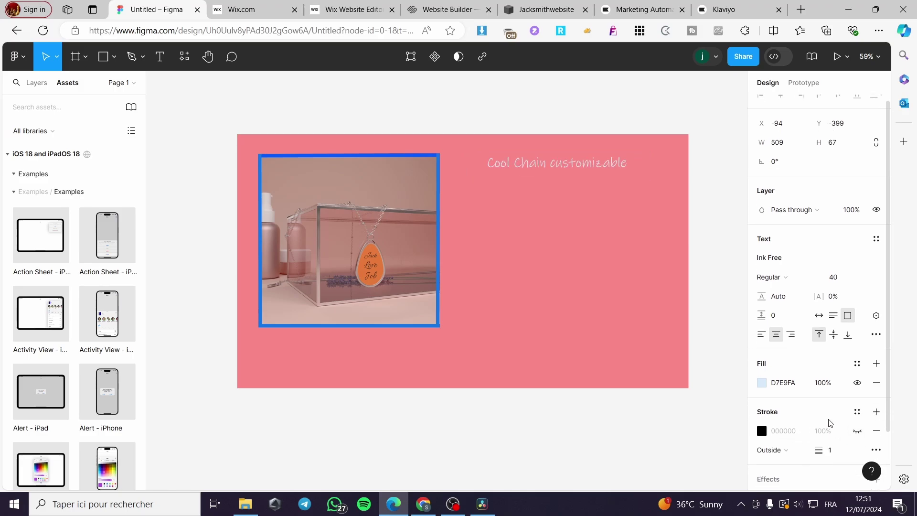
pyautogui.click(877, 416)
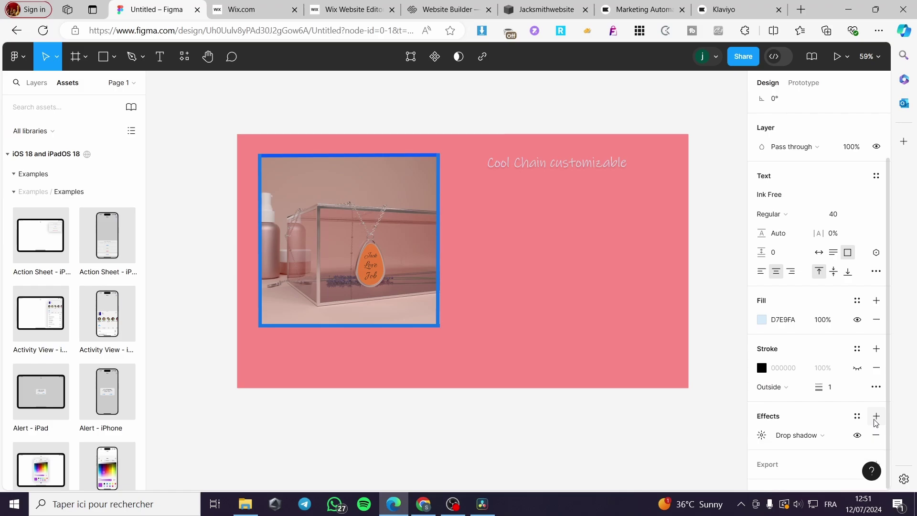
pyautogui.click(835, 437)
pyautogui.click(836, 436)
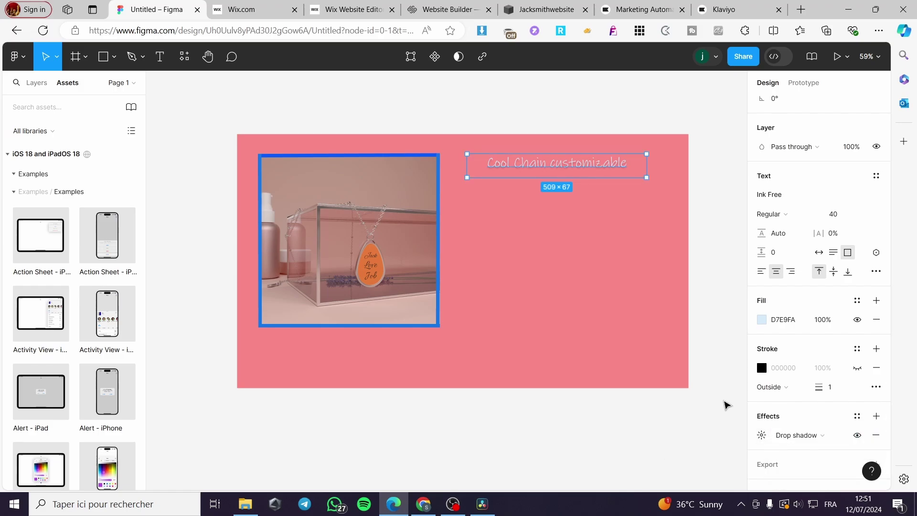
pyautogui.click(705, 292)
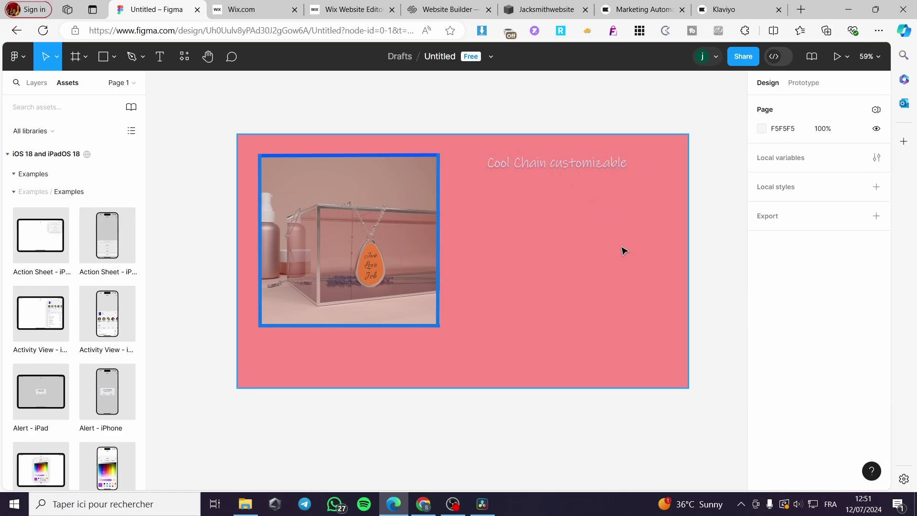
# Step: Add a text box about 445 × 498 below the heading reading "Description about the product"
pyautogui.click(160, 56)
pyautogui.click(489, 191)
pyautogui.moveTo(490, 194); pyautogui.dragTo(648, 354)
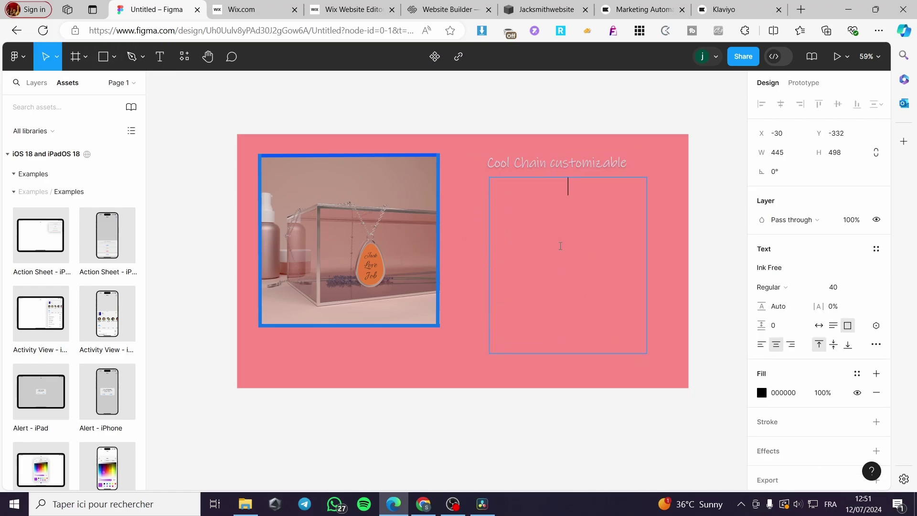
pyautogui.write('Description about the product')
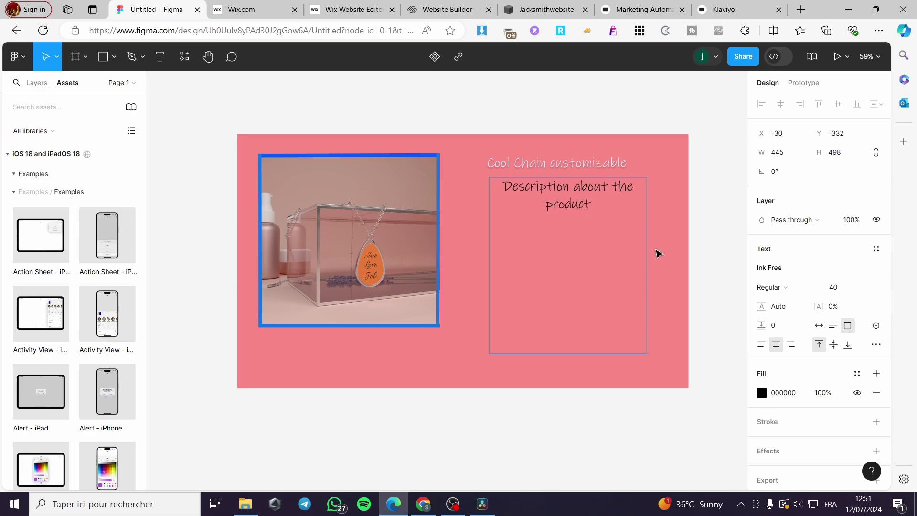
pyautogui.press('Escape')
# Step: Widen the description text box to about 547 and shift it to the right, clear of the image
pyautogui.moveTo(488, 178); pyautogui.dragTo(453, 177)
pyautogui.click(580, 223)
pyautogui.click(580, 217)
pyautogui.click(574, 196)
pyautogui.moveTo(573, 196); pyautogui.dragTo(587, 196)
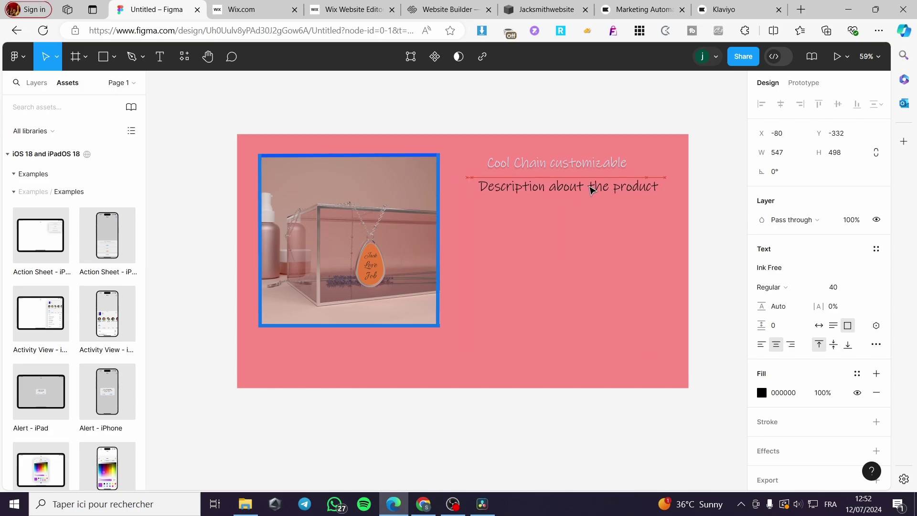
# Step: Shorten the description text box below the heading to about 547 × 322
pyautogui.click(731, 217)
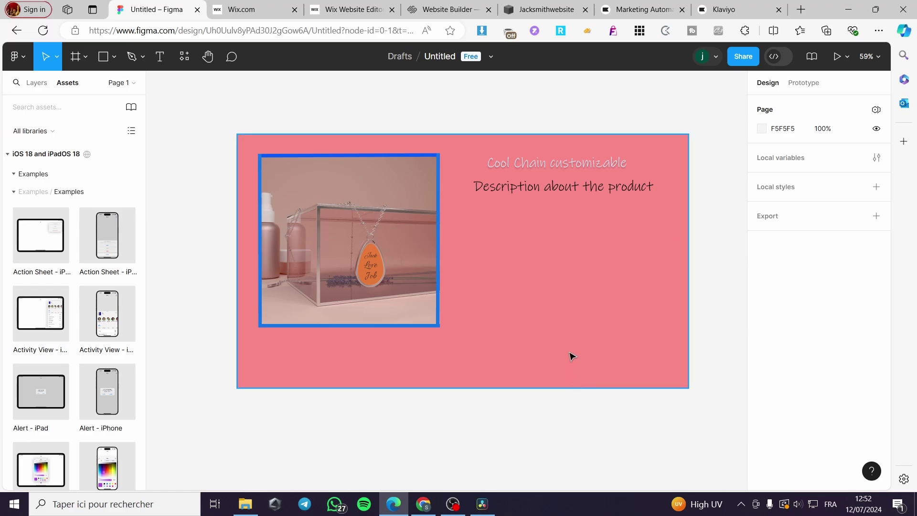
pyautogui.click(608, 195)
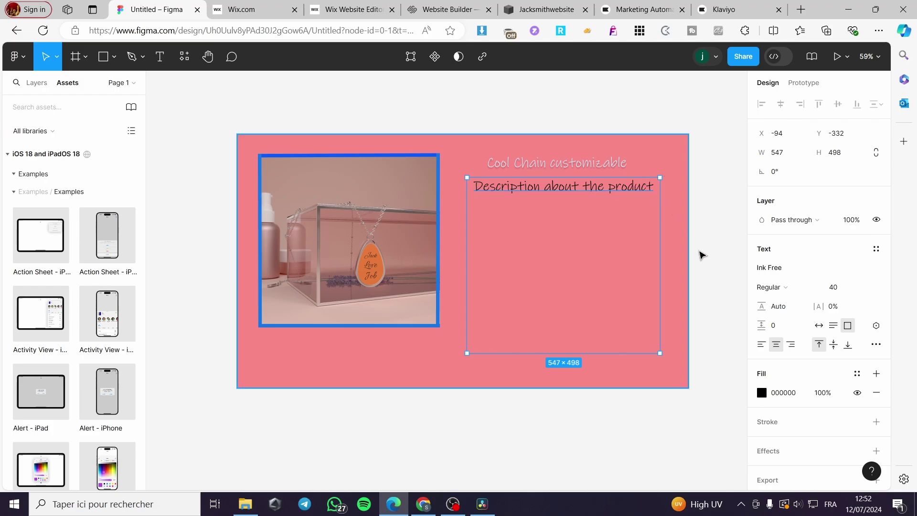
pyautogui.click(721, 238)
pyautogui.click(613, 199)
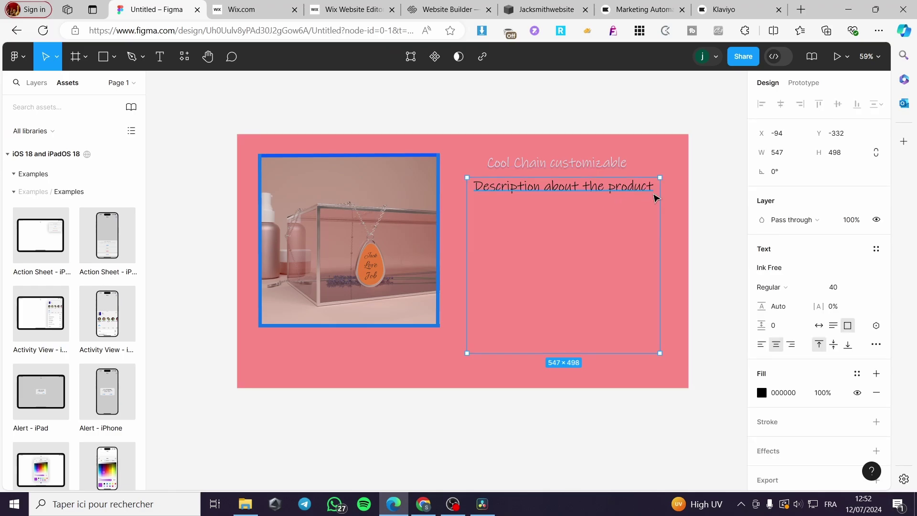
pyautogui.click(717, 237)
pyautogui.click(613, 199)
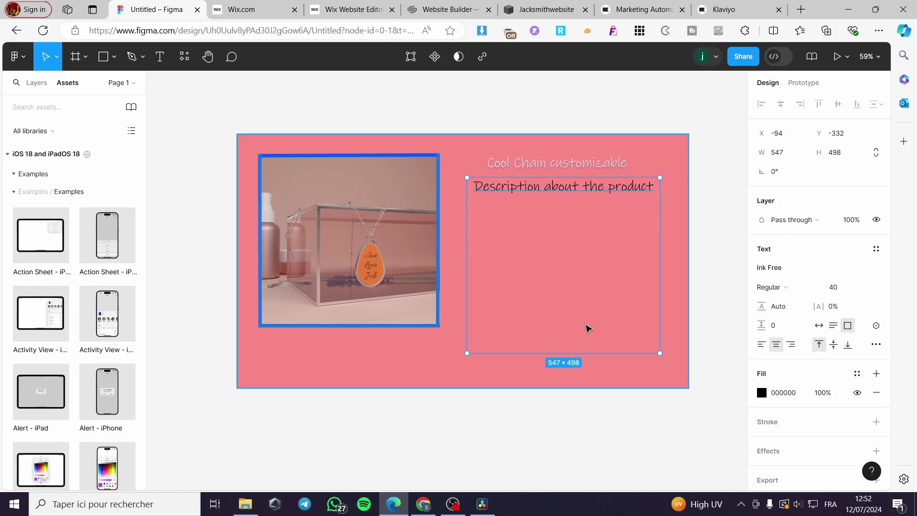
pyautogui.moveTo(576, 353); pyautogui.dragTo(574, 291)
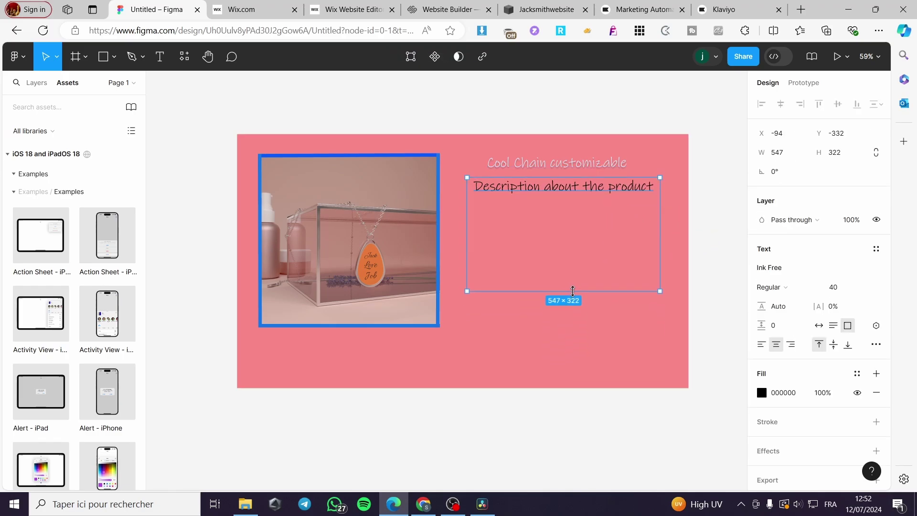
pyautogui.click(716, 284)
# Step: Draw a rectangle about 274 × 60 on the pink background below the description text
pyautogui.click(109, 62)
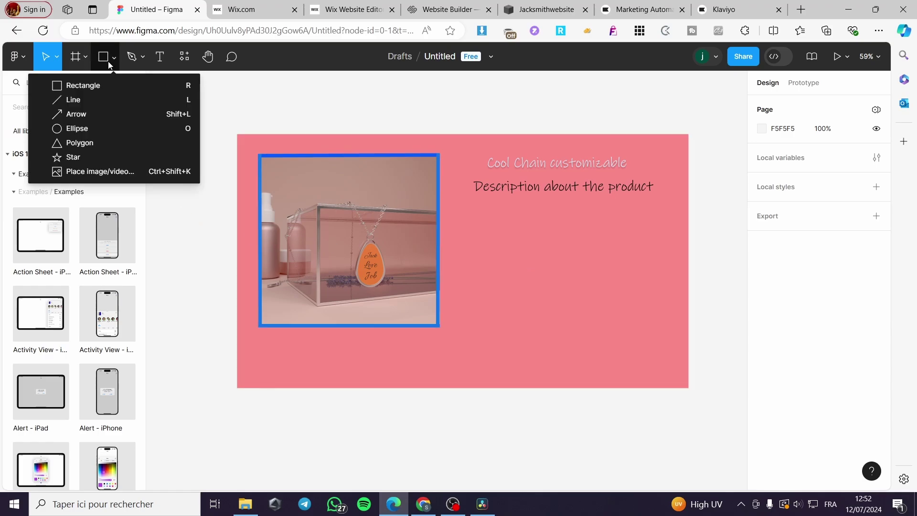
pyautogui.click(82, 87)
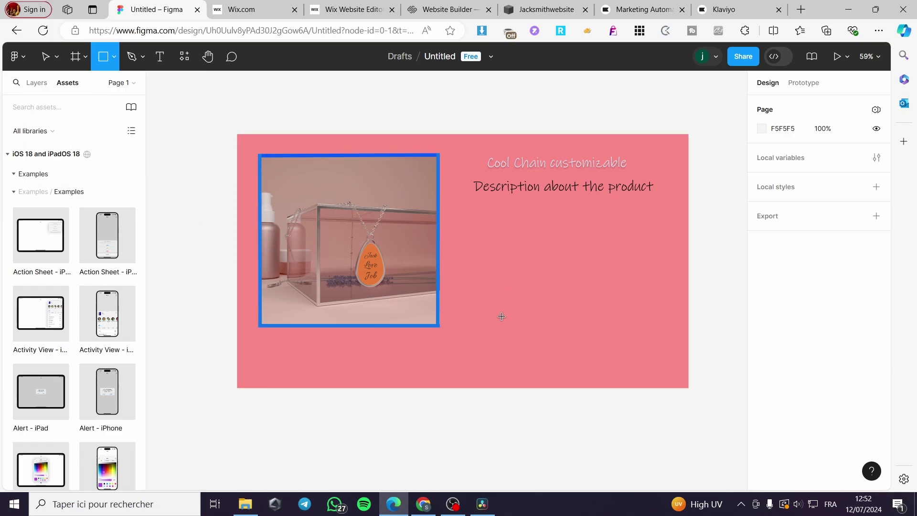
pyautogui.moveTo(498, 327); pyautogui.dragTo(560, 312)
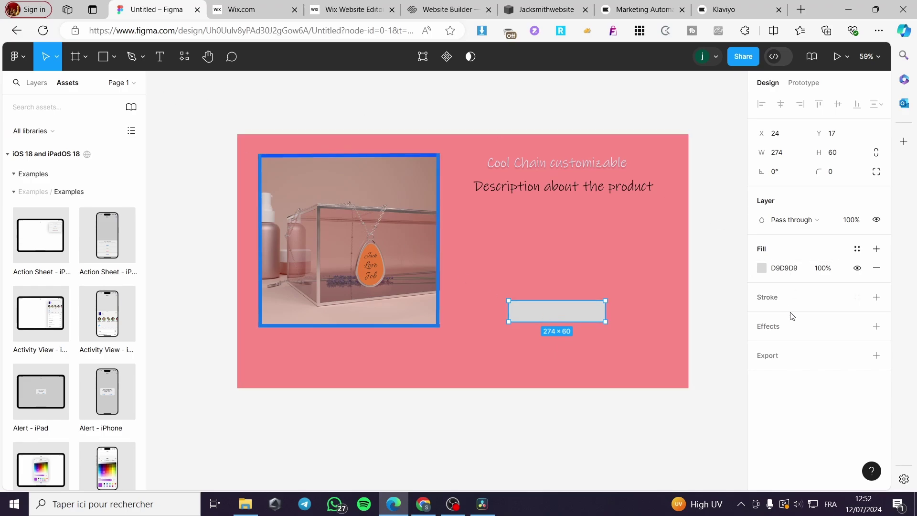
# Step: Fill the new rectangle with the purple colour 7D5CFF
pyautogui.click(762, 268)
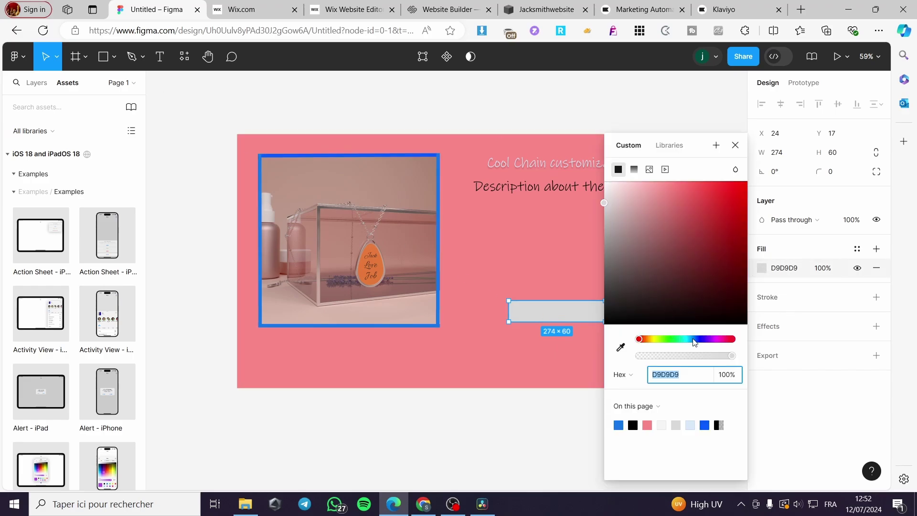
pyautogui.click(709, 340)
pyautogui.moveTo(734, 198); pyautogui.dragTo(667, 189)
pyautogui.click(665, 376)
pyautogui.press('BackSpace')
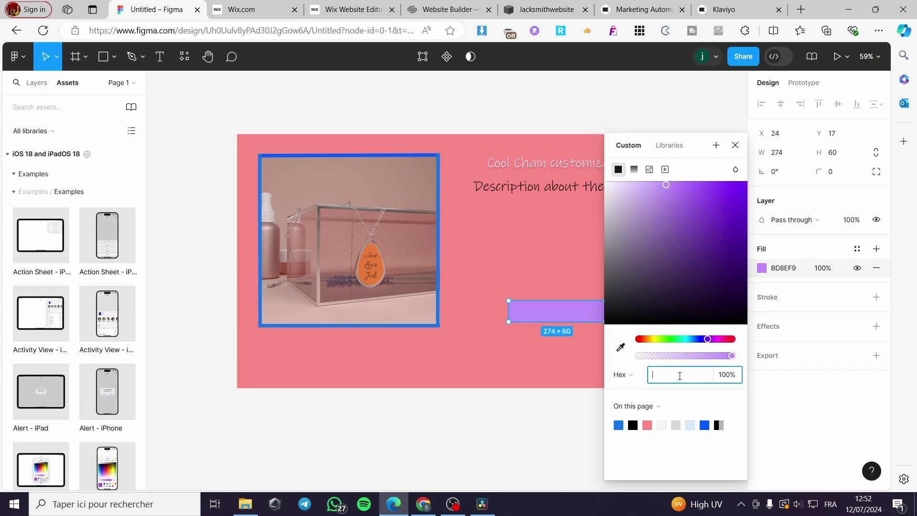
pyautogui.moveTo(694, 342); pyautogui.dragTo(704, 340)
pyautogui.click(715, 197)
pyautogui.moveTo(716, 196); pyautogui.dragTo(696, 182)
pyautogui.click(543, 447)
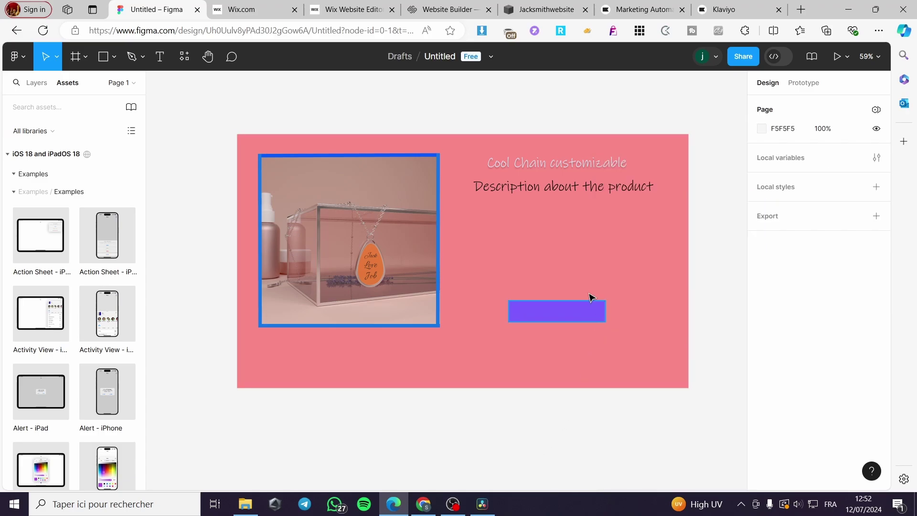
# Step: Add a text box about 223 × 58 reading "Buy Now" and align it over the purple rectangle
pyautogui.click(566, 314)
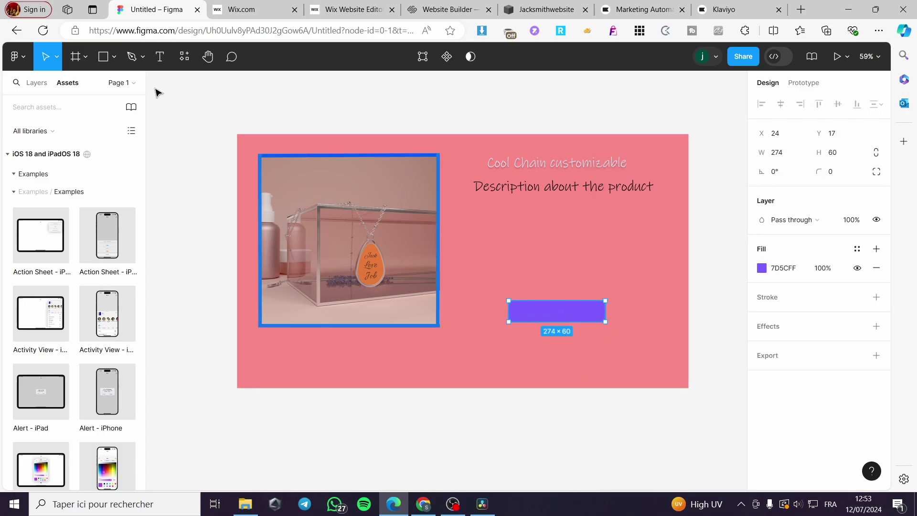
pyautogui.click(160, 57)
pyautogui.moveTo(517, 311); pyautogui.dragTo(595, 331)
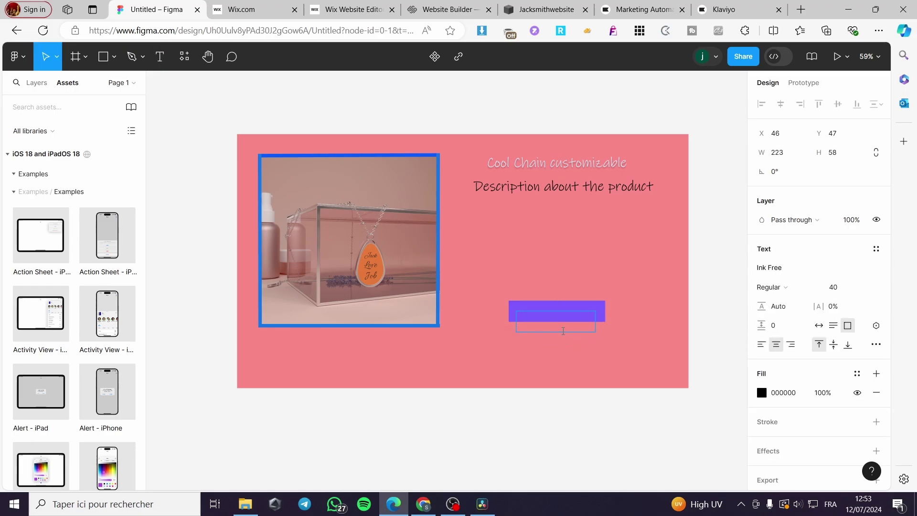
pyautogui.write('Buty Now')
pyautogui.press('BackSpace')
pyautogui.press('Escape')
pyautogui.moveTo(584, 329); pyautogui.dragTo(583, 319)
pyautogui.click(735, 319)
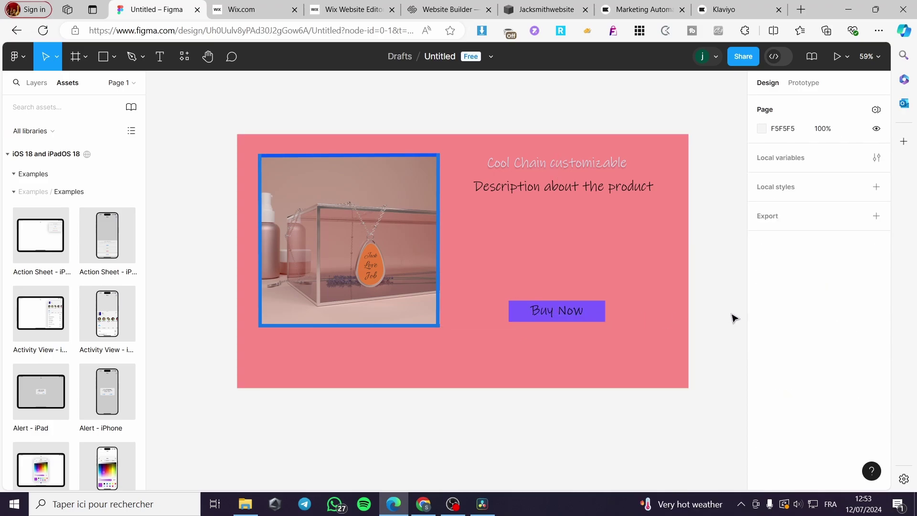
# Step: Move the "Buy Now" text and its purple rectangle together slightly to the right and down
pyautogui.click(575, 318)
pyautogui.keyDown('shift'); pyautogui.click(601, 311); pyautogui.keyUp('shift')
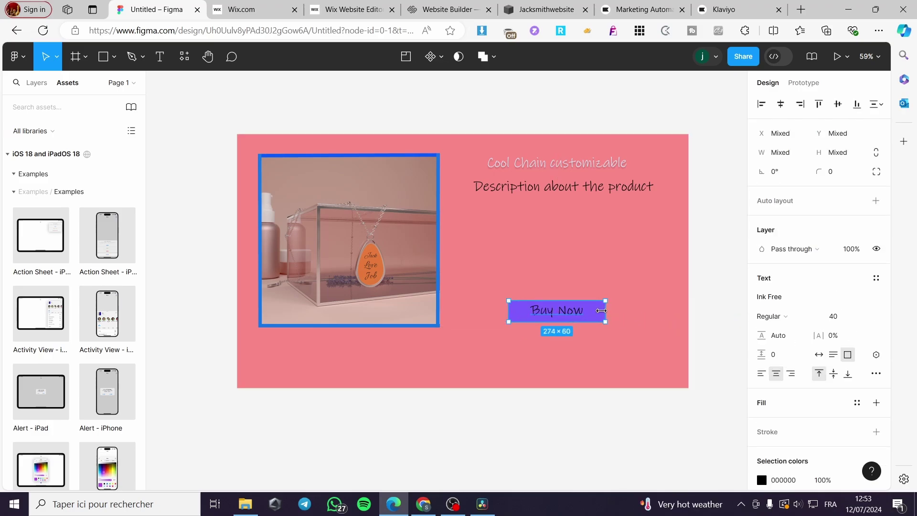
pyautogui.moveTo(575, 320); pyautogui.dragTo(605, 315)
pyautogui.click(724, 264)
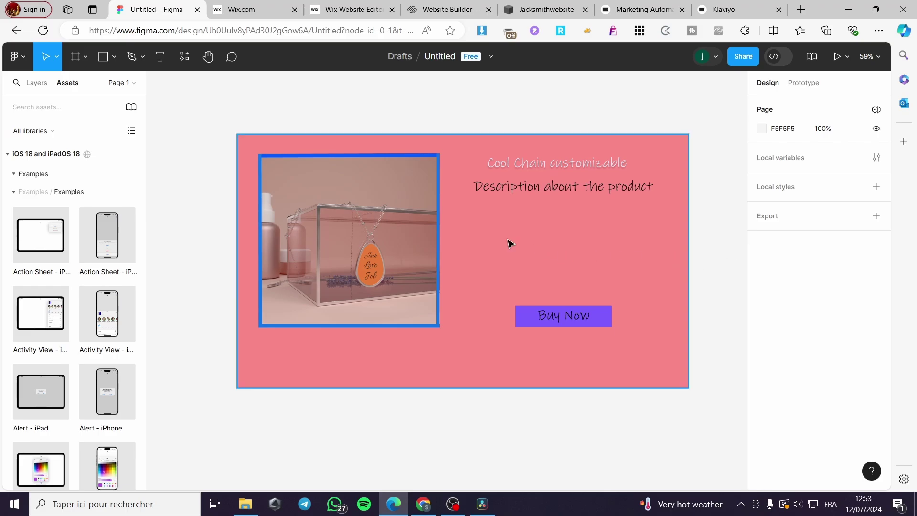
# Step: Select all layers of the design and export them as PNG at 1x
pyautogui.click(414, 236)
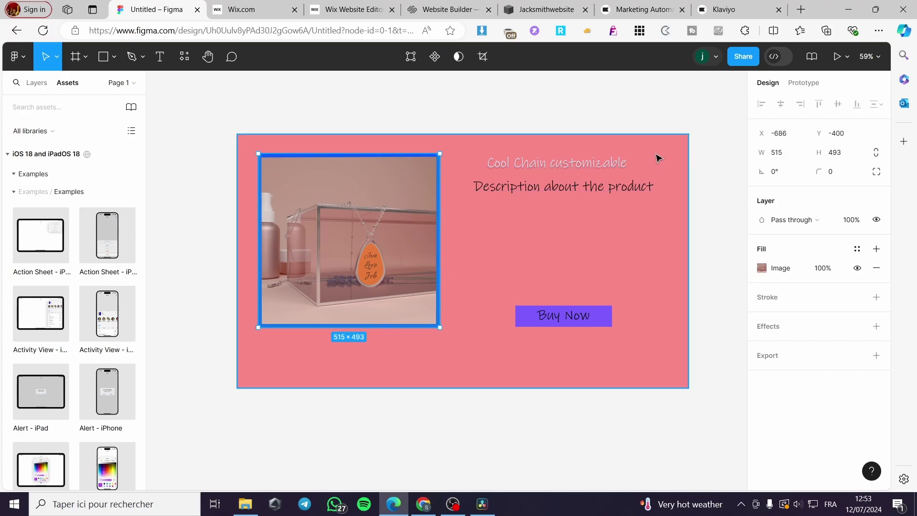
pyautogui.hotkey('ctrl', 'a')
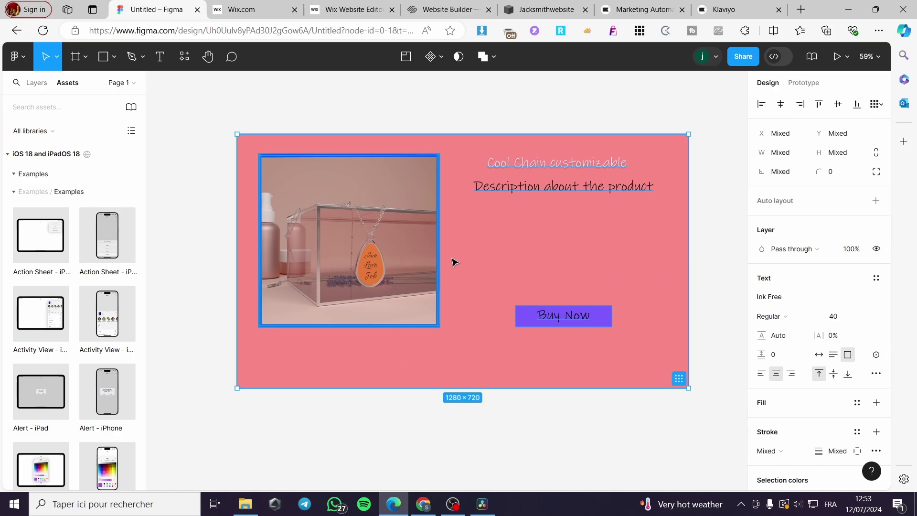
pyautogui.scroll(-4, 817, 329)
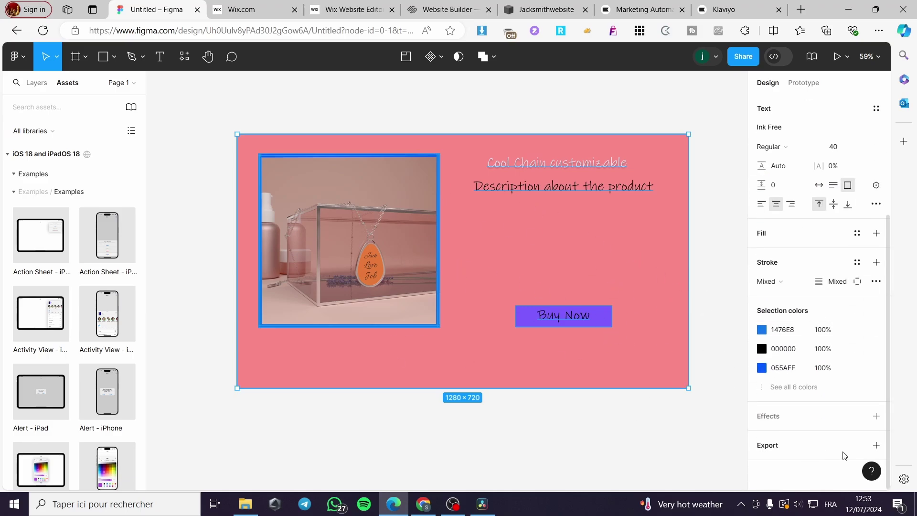
pyautogui.click(878, 446)
pyautogui.scroll(-1, 860, 426)
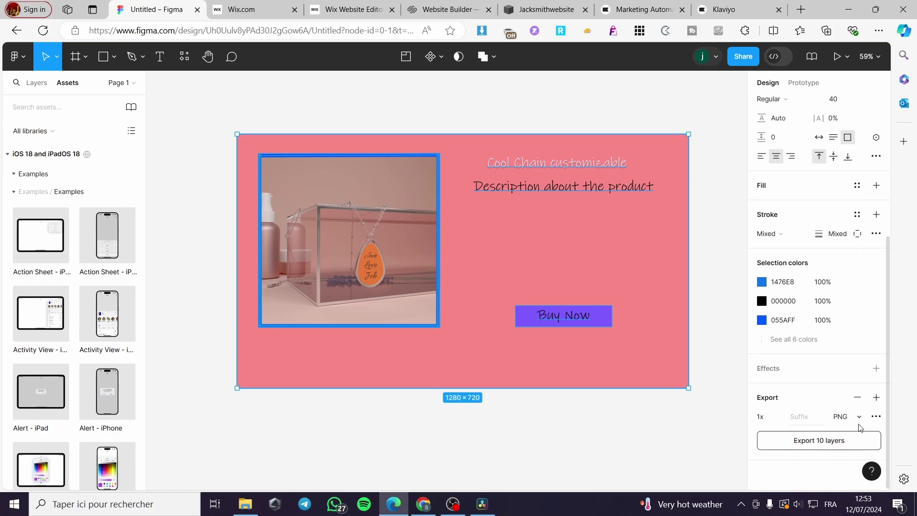
pyautogui.click(859, 420)
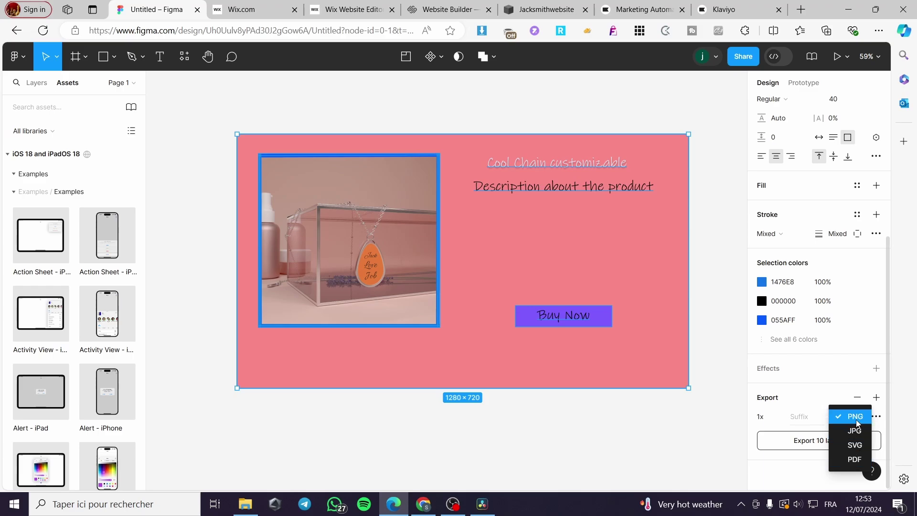
pyautogui.click(856, 420)
pyautogui.click(823, 444)
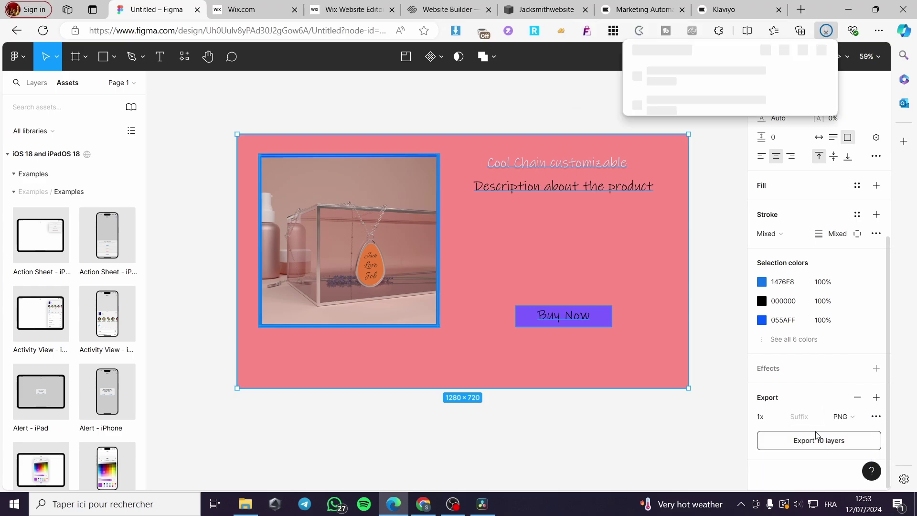
# Step: Open the downloaded Untitled.zip and view the exported Buy Now, Cool Chain customizable and Description about the product images
pyautogui.click(666, 83)
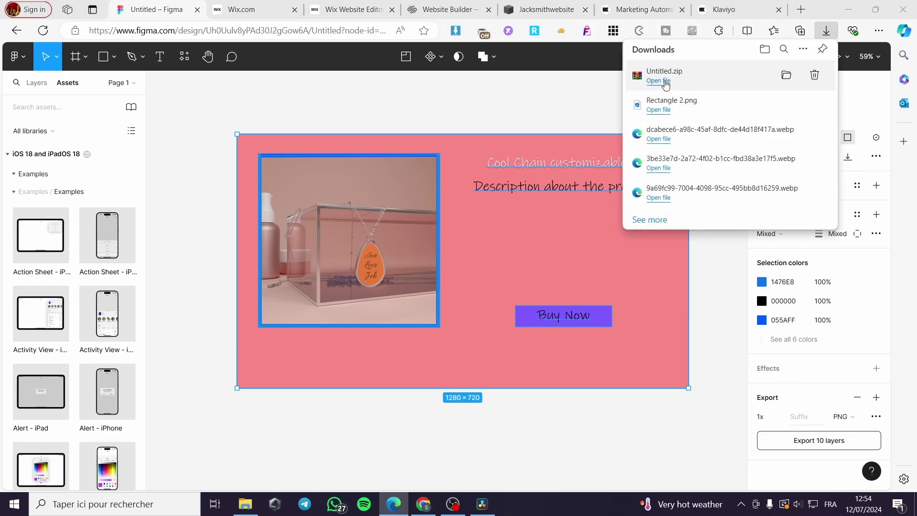
pyautogui.click(682, 64)
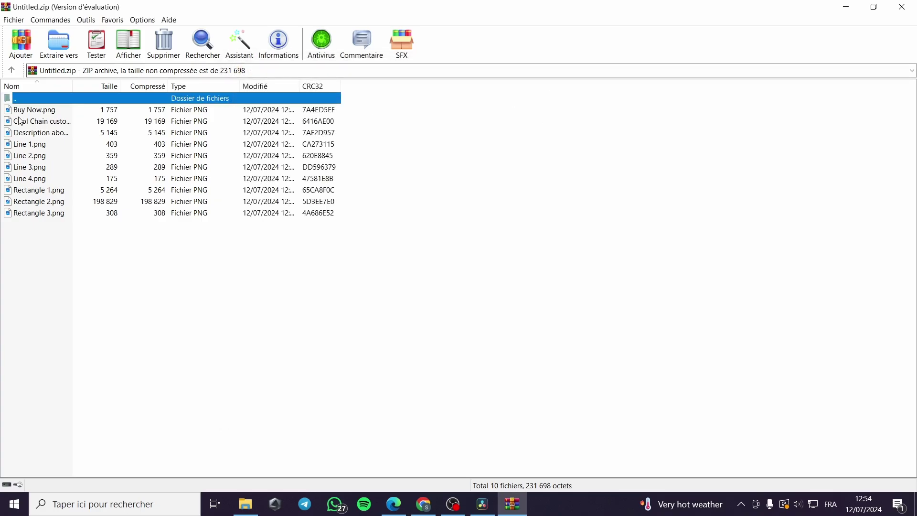
pyautogui.doubleClick(30, 110)
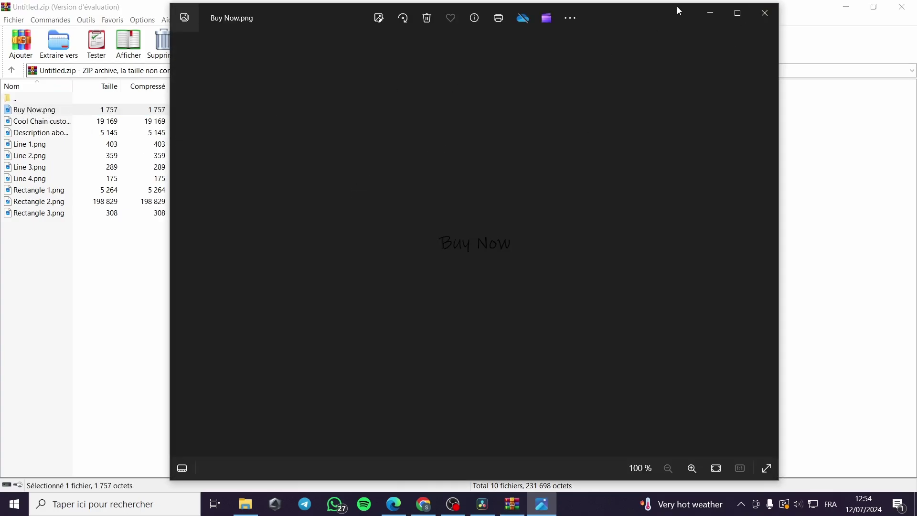
pyautogui.click(764, 12)
pyautogui.doubleClick(41, 121)
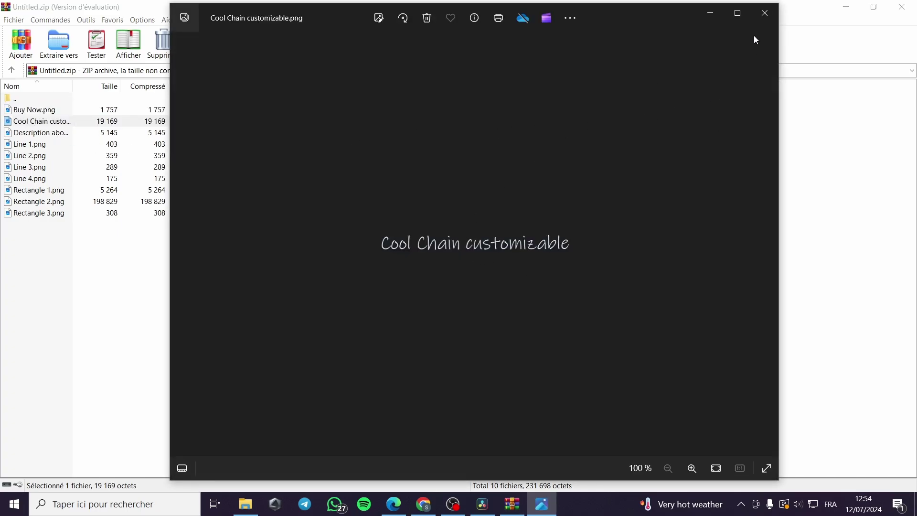
pyautogui.click(765, 13)
pyautogui.doubleClick(27, 133)
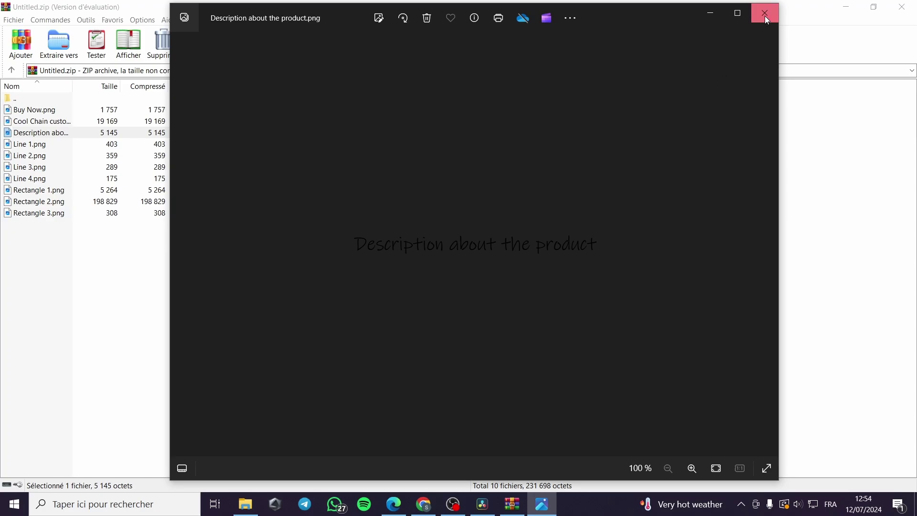
pyautogui.click(766, 14)
# Step: View the exported Rectangle 1, Rectangle 2 and Rectangle 3 images, then close the archive
pyautogui.doubleClick(29, 190)
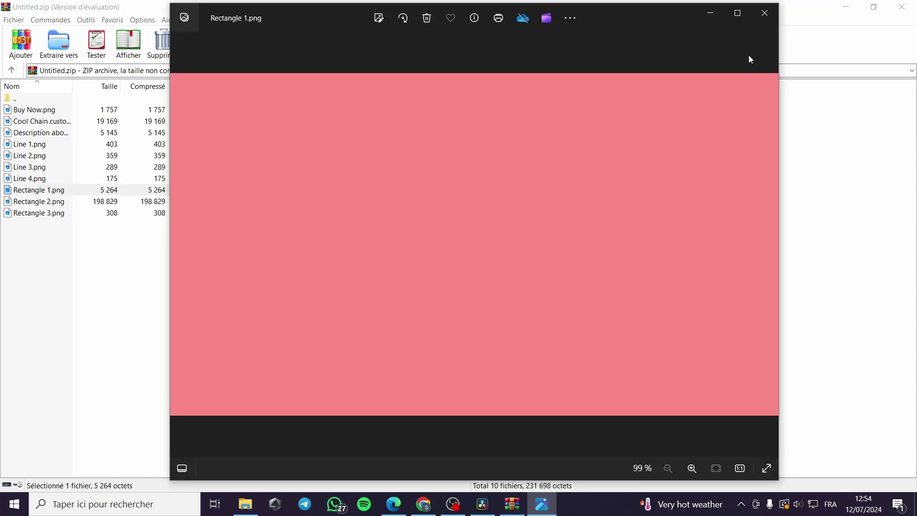
pyautogui.click(759, 15)
pyautogui.press('Down')
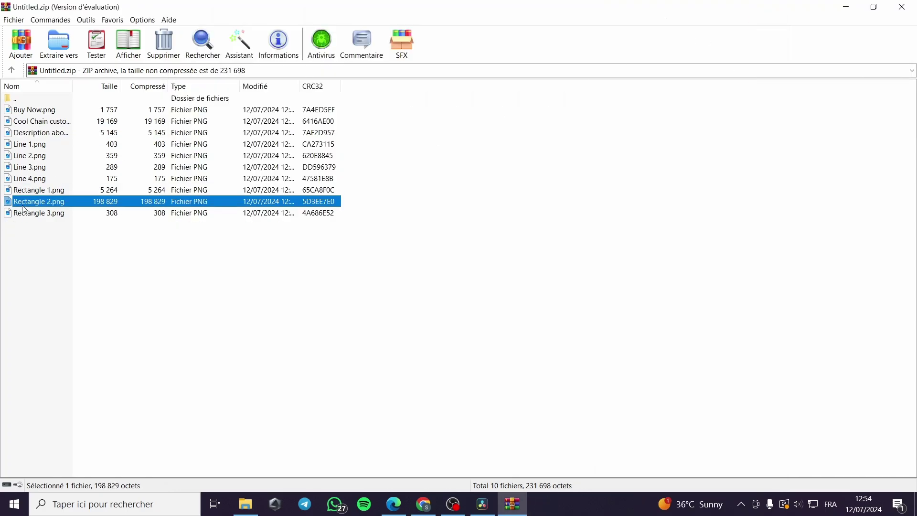
pyautogui.press('Return')
pyautogui.click(766, 13)
pyautogui.doubleClick(26, 215)
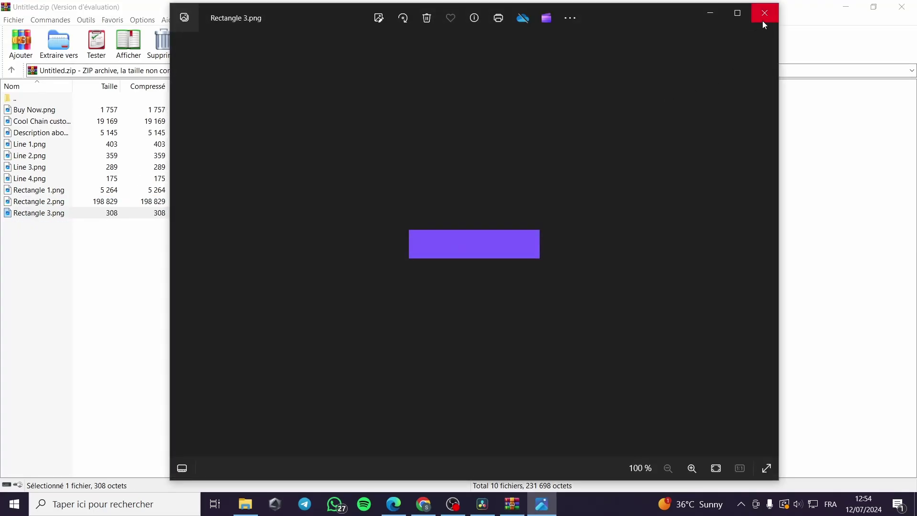
pyautogui.click(764, 14)
pyautogui.moveTo(171, 297); pyautogui.dragTo(158, 116)
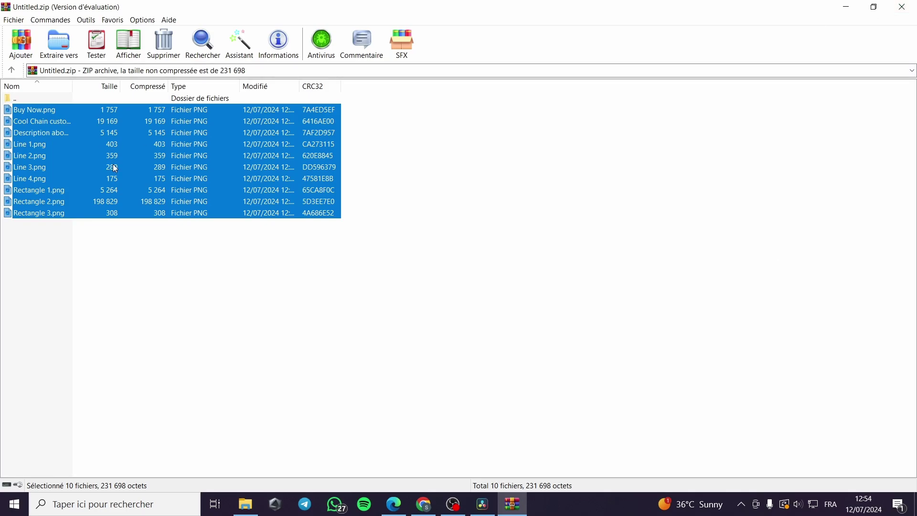
pyautogui.click(903, 6)
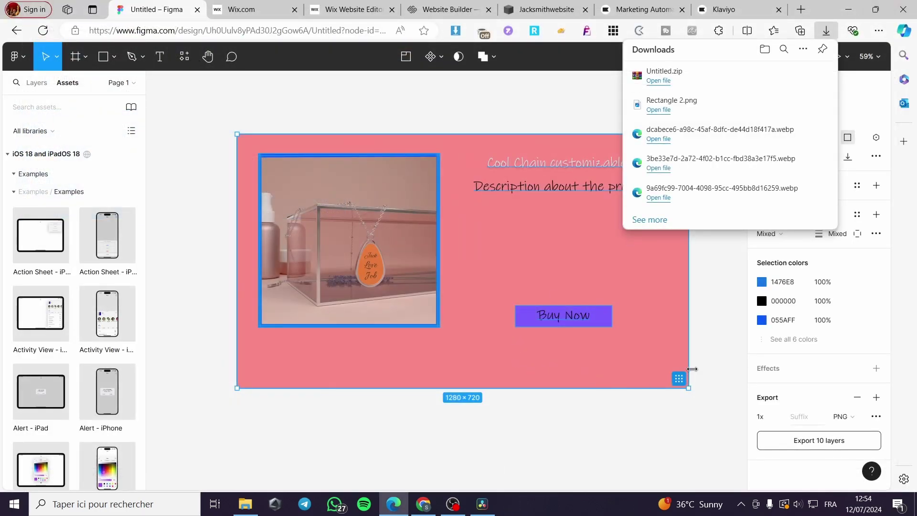
# Step: Switch to the Wix editor and add the selected exported PNG images from the Downloads folder to the Shop page
pyautogui.click(347, 10)
pyautogui.scroll(-1, 426, 273)
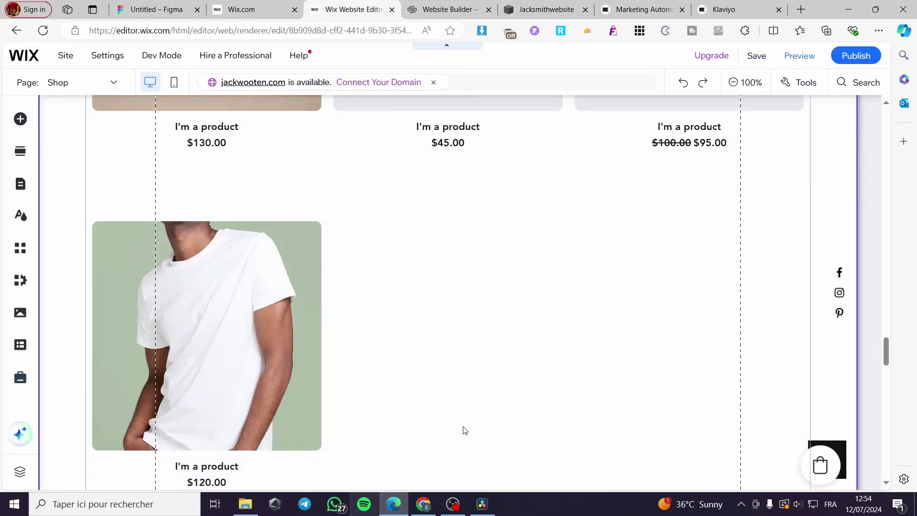
pyautogui.click(246, 504)
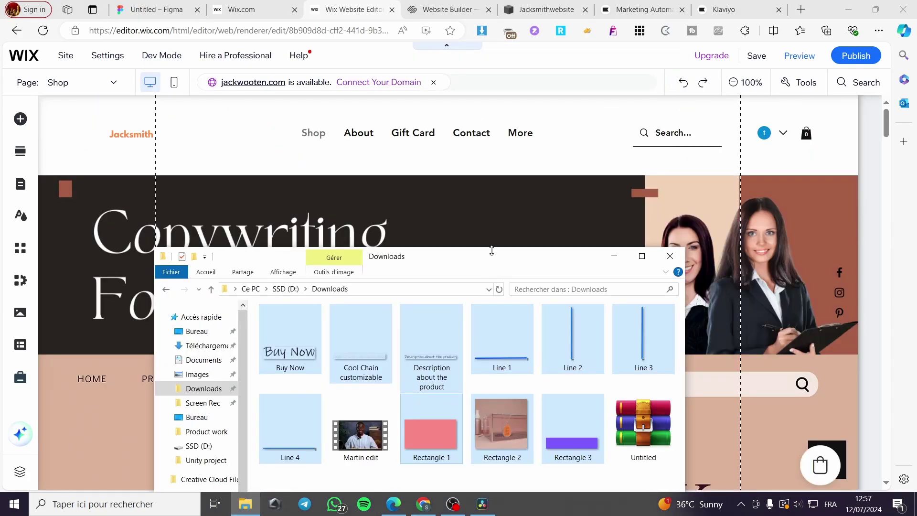
pyautogui.moveTo(492, 251); pyautogui.dragTo(720, 95)
pyautogui.moveTo(546, 199); pyautogui.dragTo(265, 415)
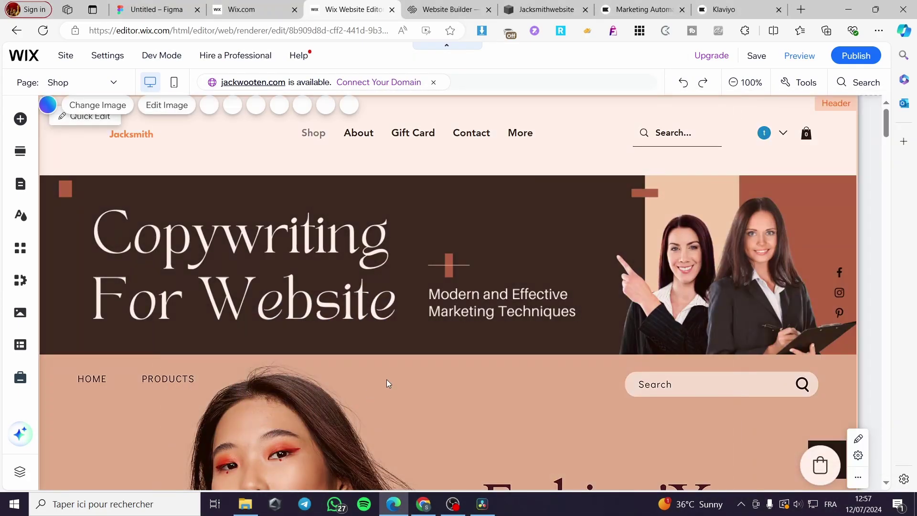
# Step: Locate the uploaded images in the Welcome section and move the necklace product image to the section's right edge
pyautogui.scroll(-5, 386, 379)
pyautogui.scroll(-1, 591, 342)
pyautogui.scroll(2, 526, 356)
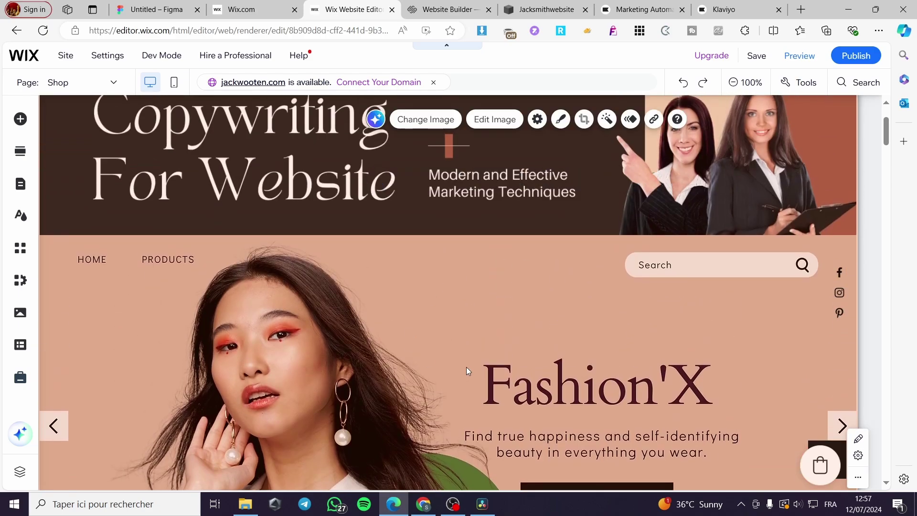
pyautogui.scroll(-5, 516, 348)
pyautogui.scroll(2, 526, 330)
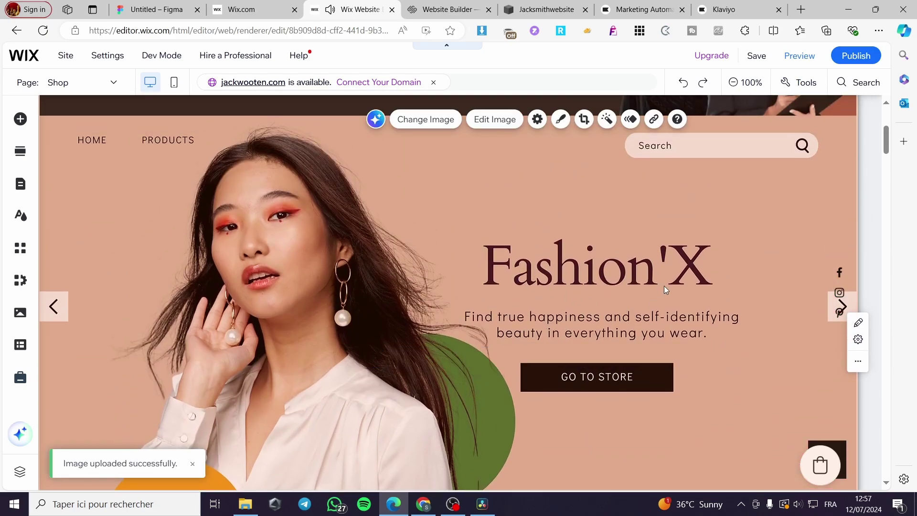
pyautogui.scroll(-1, 528, 278)
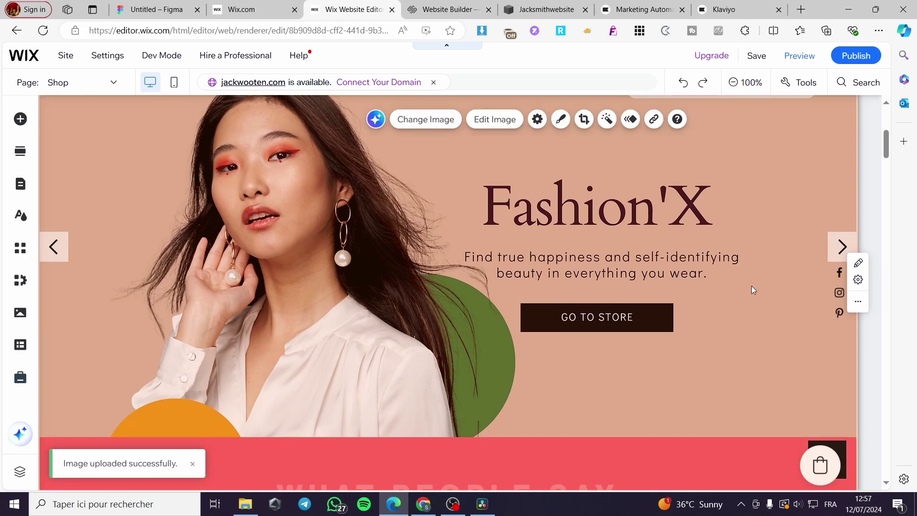
pyautogui.scroll(-10, 555, 282)
pyautogui.scroll(3, 555, 280)
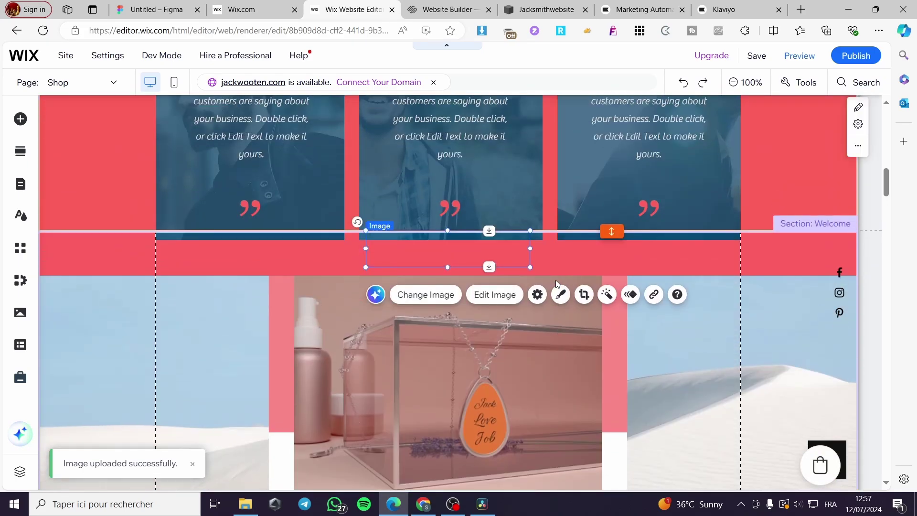
pyautogui.scroll(-5, 555, 280)
pyautogui.click(437, 287)
pyautogui.moveTo(437, 287); pyautogui.dragTo(742, 346)
# Step: Move the two vertical blue line images out of the Welcome box onto the desert background at its left
pyautogui.moveTo(397, 305); pyautogui.dragTo(143, 330)
pyautogui.click(451, 287)
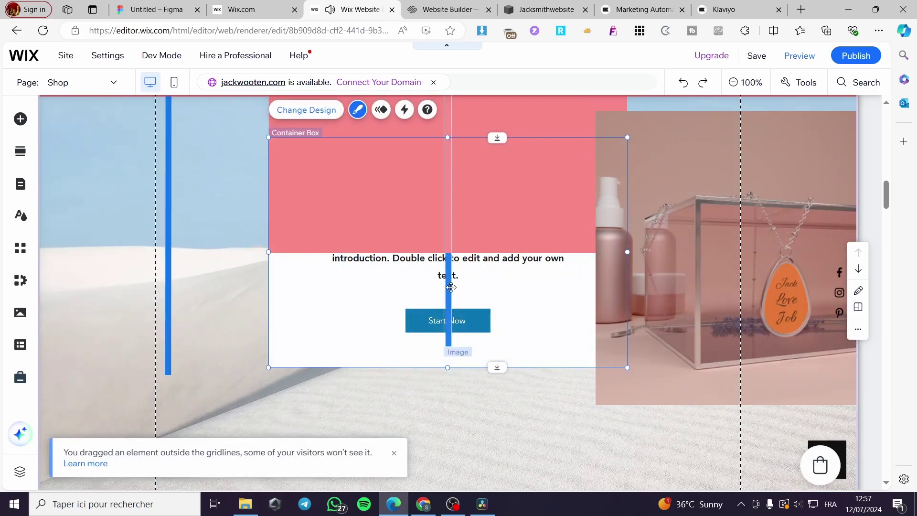
pyautogui.moveTo(449, 291); pyautogui.dragTo(205, 372)
pyautogui.scroll(4, 253, 309)
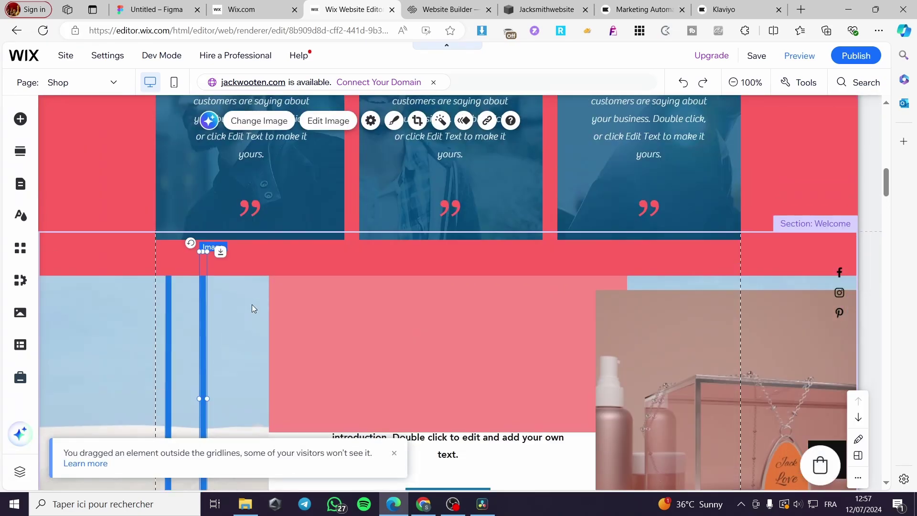
# Step: Move the Start Now button out of the Welcome box to just below the two blue lines
pyautogui.scroll(-4, 253, 309)
pyautogui.moveTo(457, 324); pyautogui.dragTo(249, 410)
pyautogui.scroll(-1, 483, 248)
pyautogui.click(456, 222)
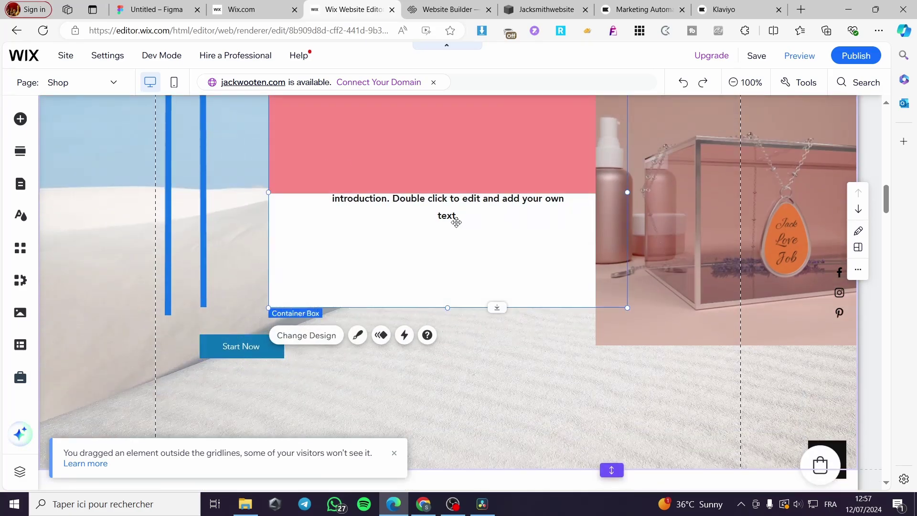
# Step: Move the pink rectangle image right and down off the Welcome text, and shift the Welcome container box slightly left and up
pyautogui.scroll(2, 456, 222)
pyautogui.moveTo(457, 223); pyautogui.dragTo(645, 356)
pyautogui.scroll(-3, 647, 272)
pyautogui.scroll(3, 545, 280)
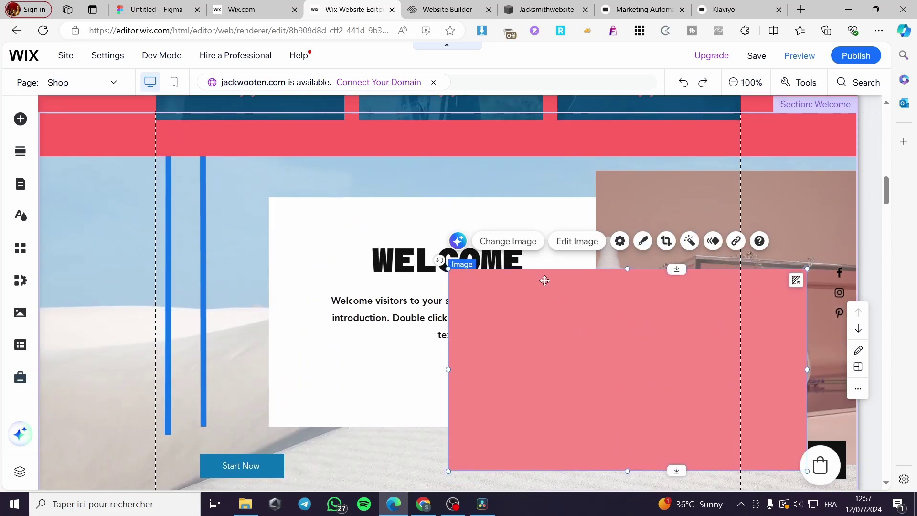
pyautogui.moveTo(454, 215); pyautogui.dragTo(430, 214)
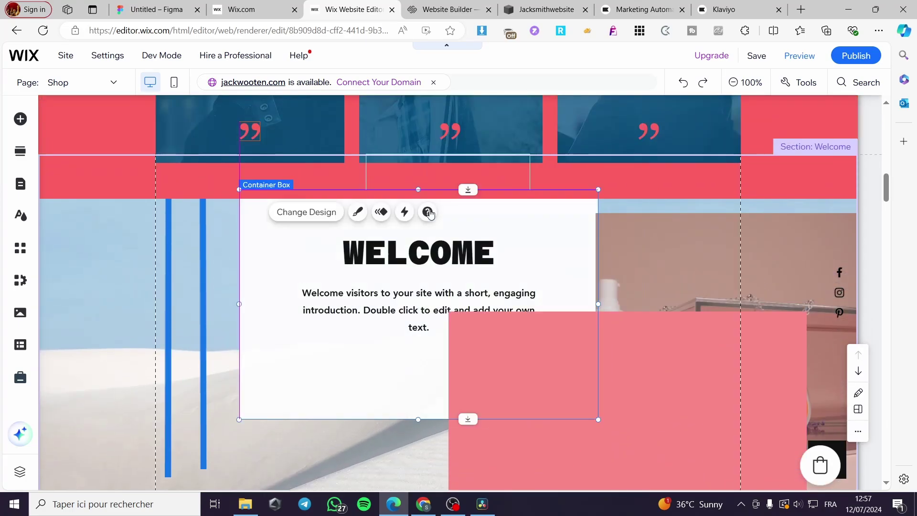
pyautogui.scroll(-2, 493, 289)
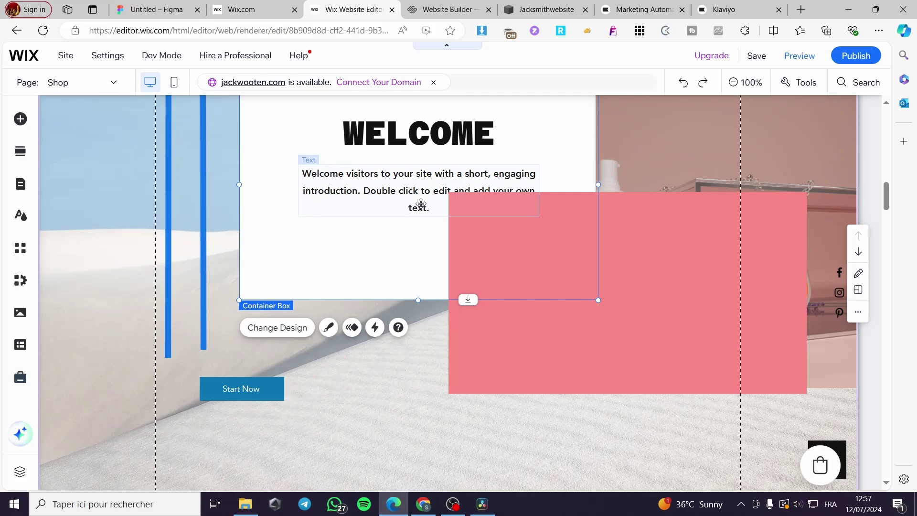
pyautogui.scroll(6, 467, 322)
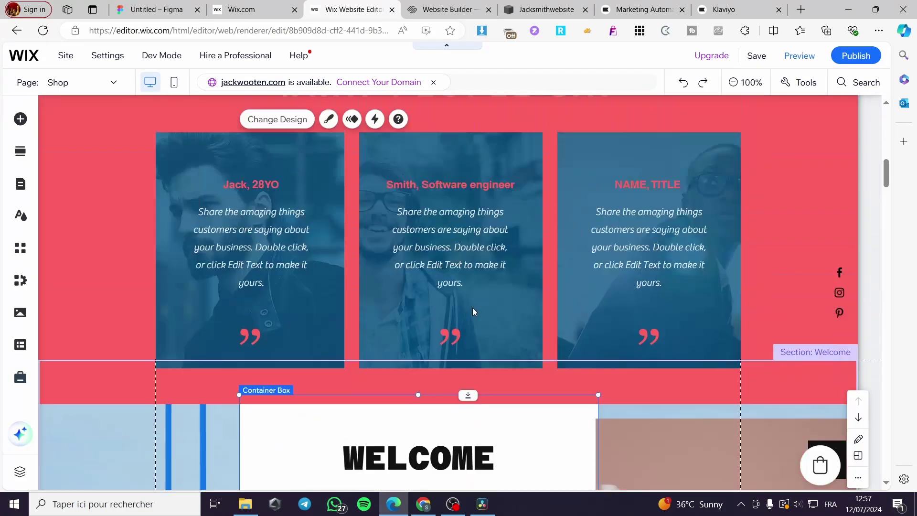
# Step: Switch to the Figma file and copy its public embed code from the sharing options
pyautogui.click(182, 5)
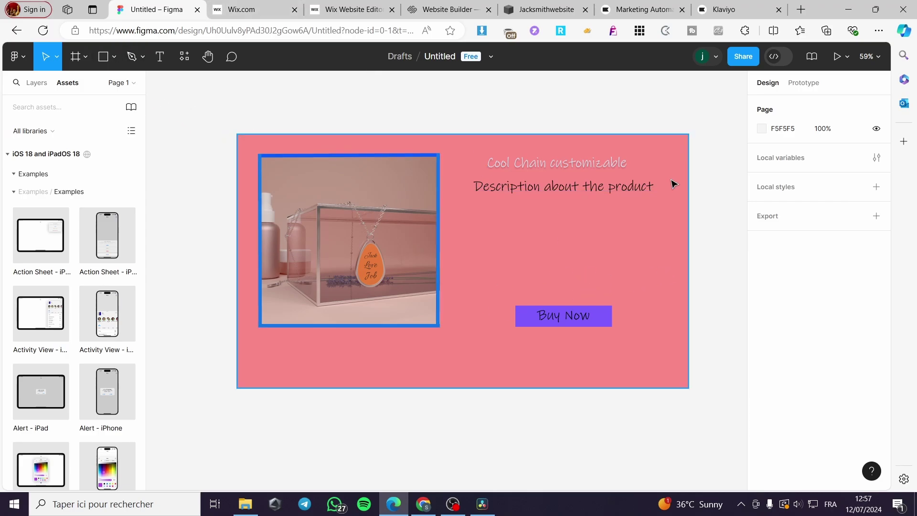
pyautogui.click(741, 58)
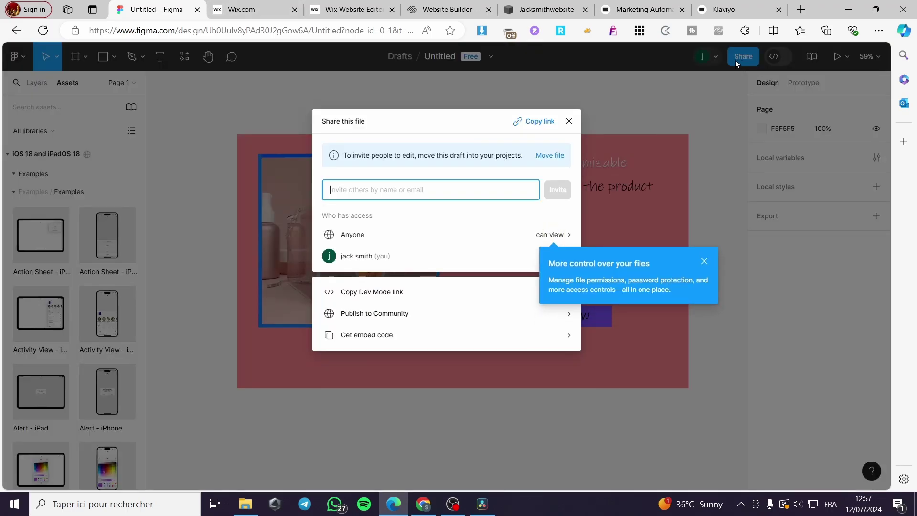
pyautogui.click(704, 260)
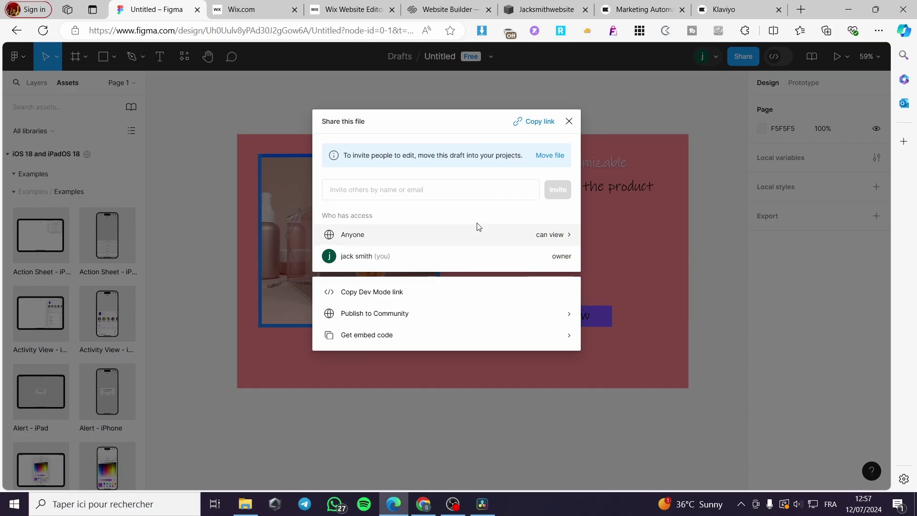
pyautogui.click(352, 342)
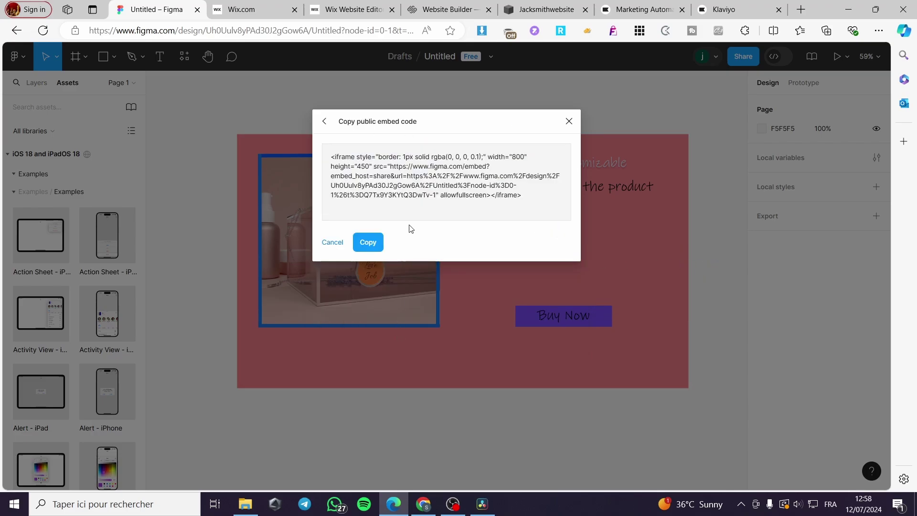
pyautogui.click(373, 248)
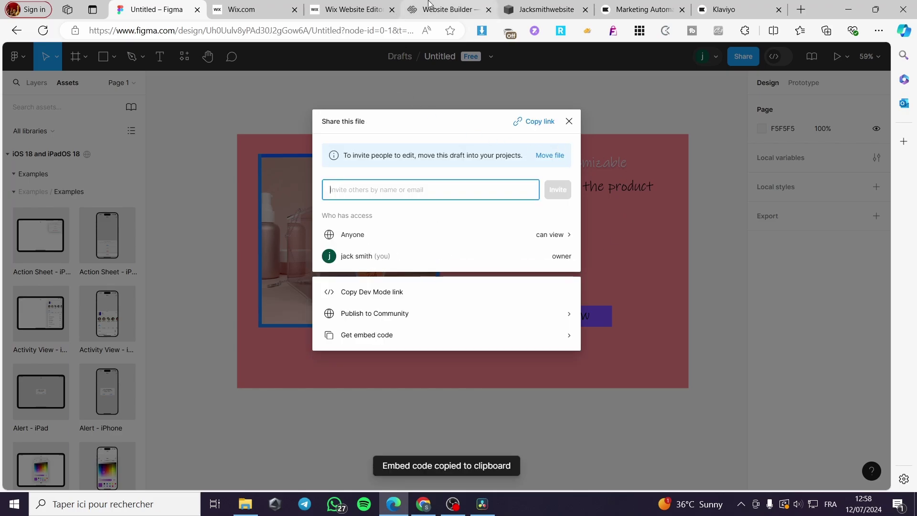
# Step: Return to the Wix editor and add a blank section below the product grid on the Shop page
pyautogui.click(355, 9)
pyautogui.scroll(-20, 439, 272)
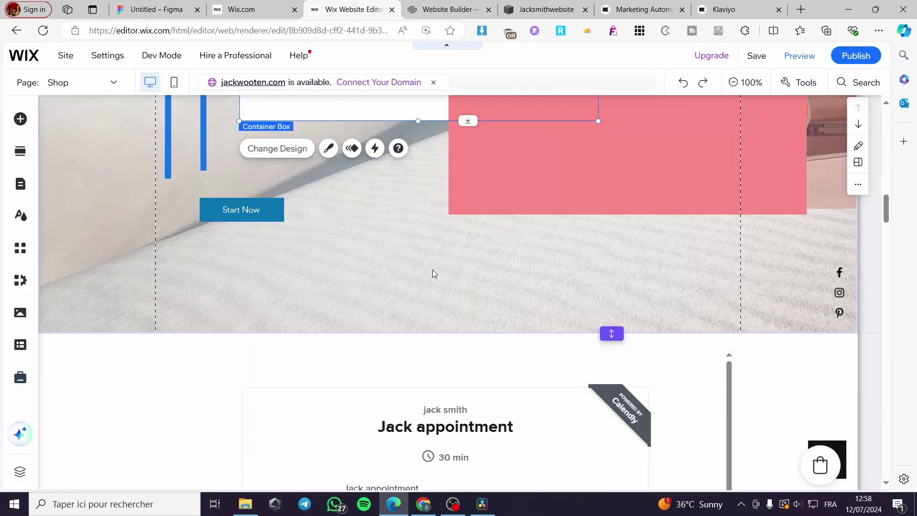
pyautogui.scroll(-10, 442, 273)
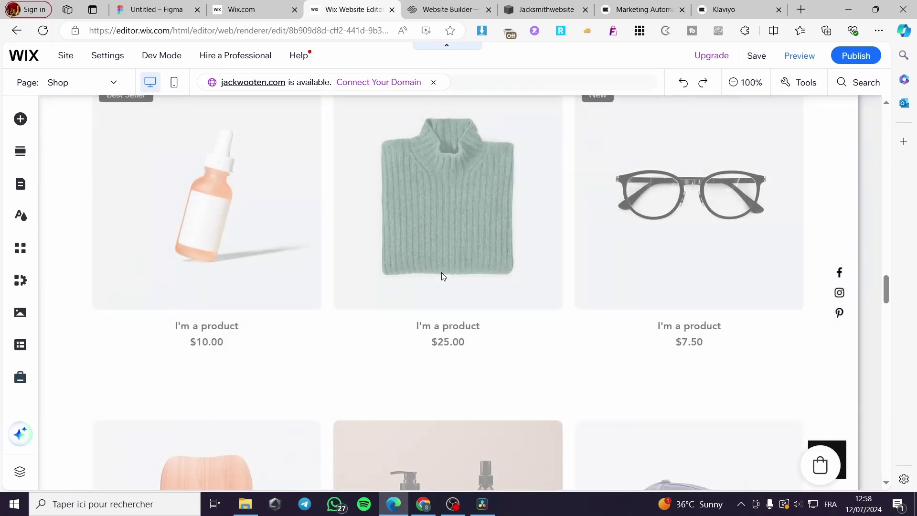
pyautogui.scroll(-5, 471, 359)
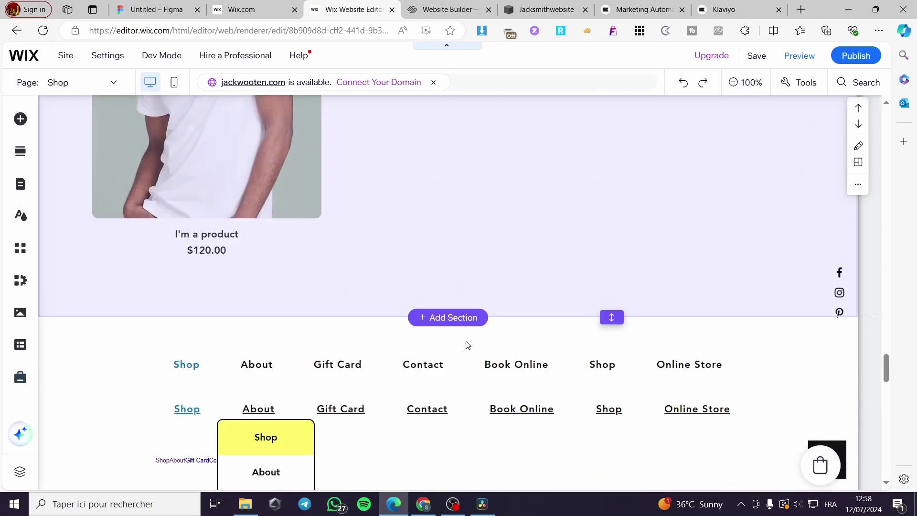
pyautogui.click(446, 293)
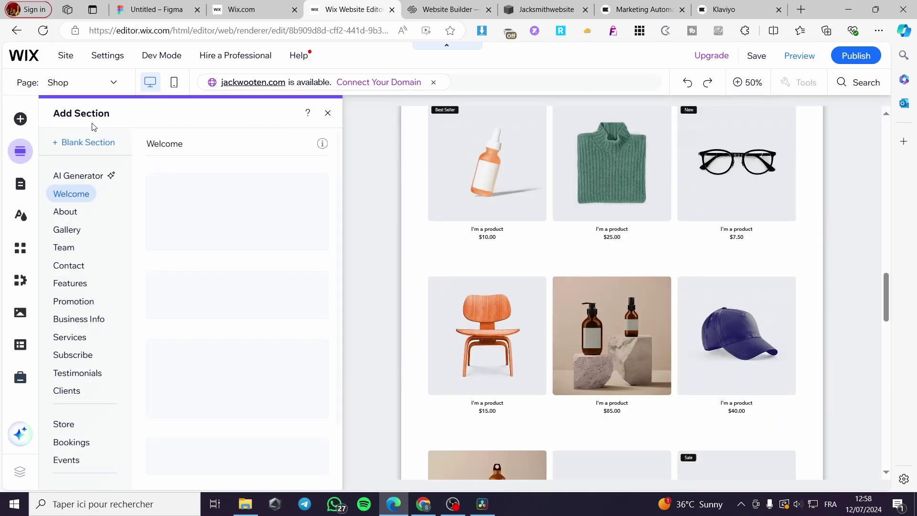
pyautogui.press('Escape')
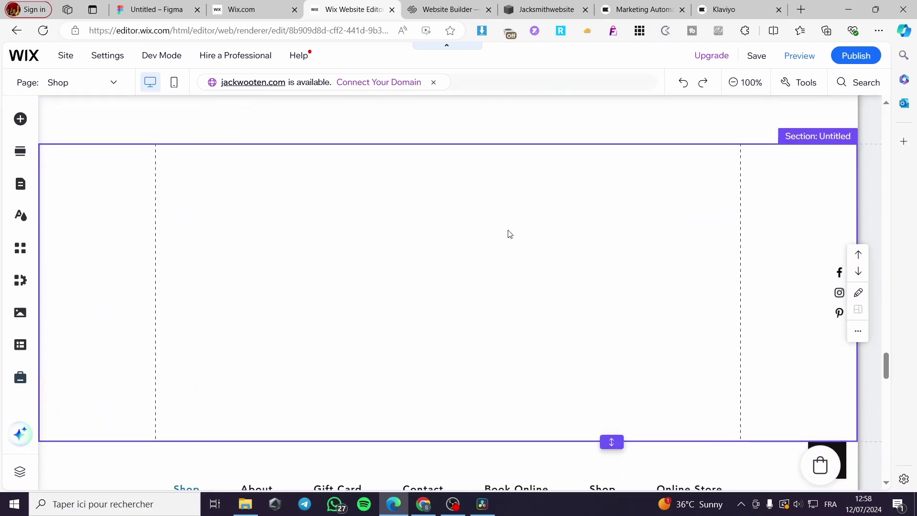
# Step: Add an Embed HTML element to the blank section and fill it with the copied Figma iframe code
pyautogui.click(20, 119)
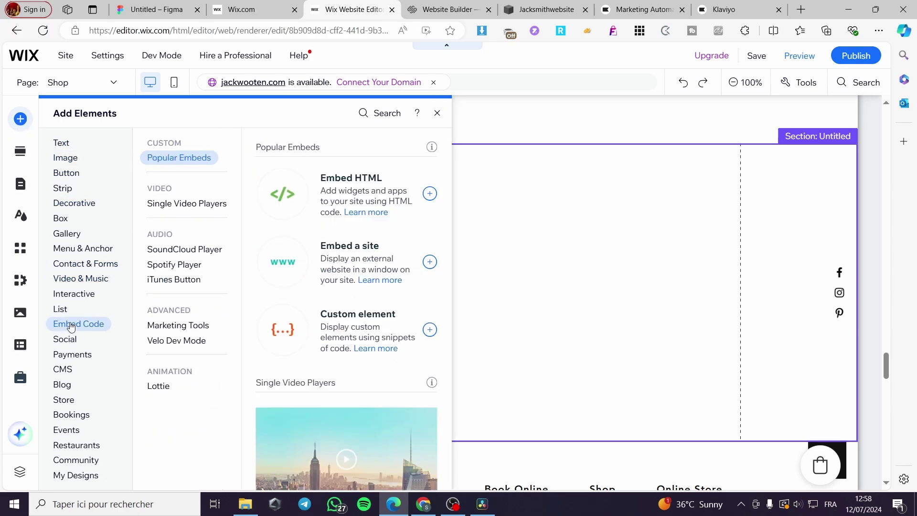
pyautogui.click(398, 193)
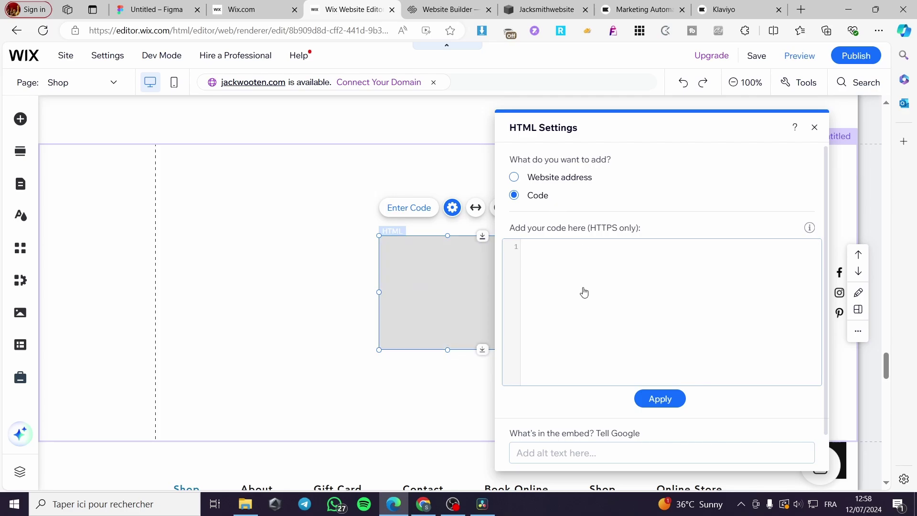
pyautogui.hotkey('ctrl', 'v')
pyautogui.click(684, 396)
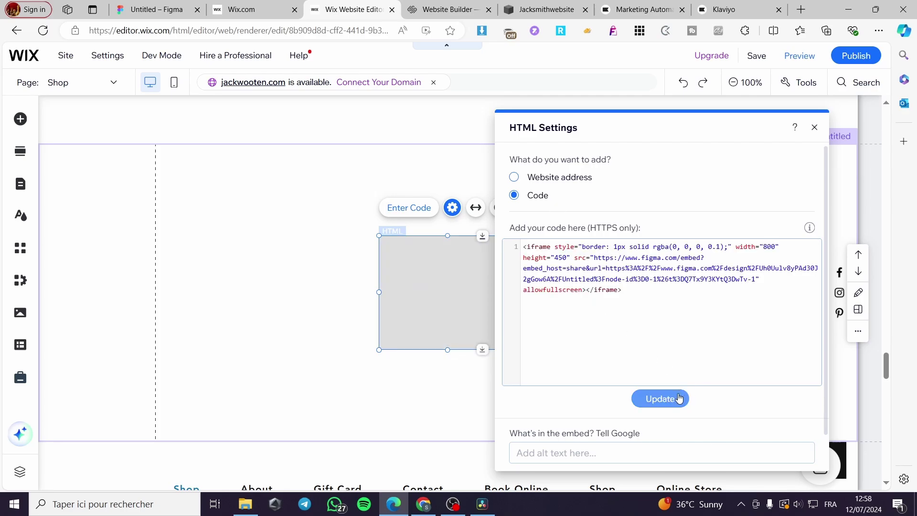
pyautogui.click(814, 127)
# Step: Move the Figma embed to the section's upper left and enlarge it until the whole design fits
pyautogui.moveTo(408, 282); pyautogui.dragTo(256, 227)
pyautogui.moveTo(337, 294); pyautogui.dragTo(708, 420)
pyautogui.click(775, 265)
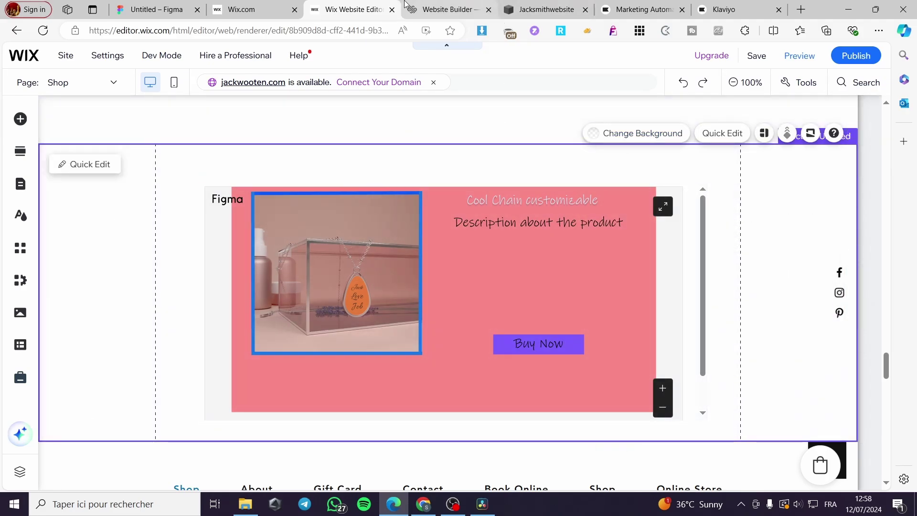
# Step: Switch back to the Figma file and close its sharing dialog
pyautogui.click(157, 9)
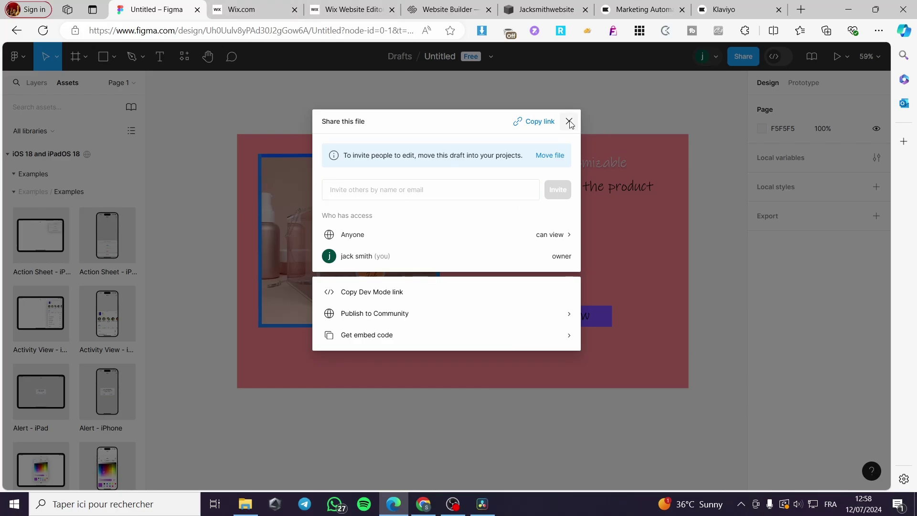
pyautogui.click(569, 121)
pyautogui.click(349, 10)
pyautogui.click(173, 5)
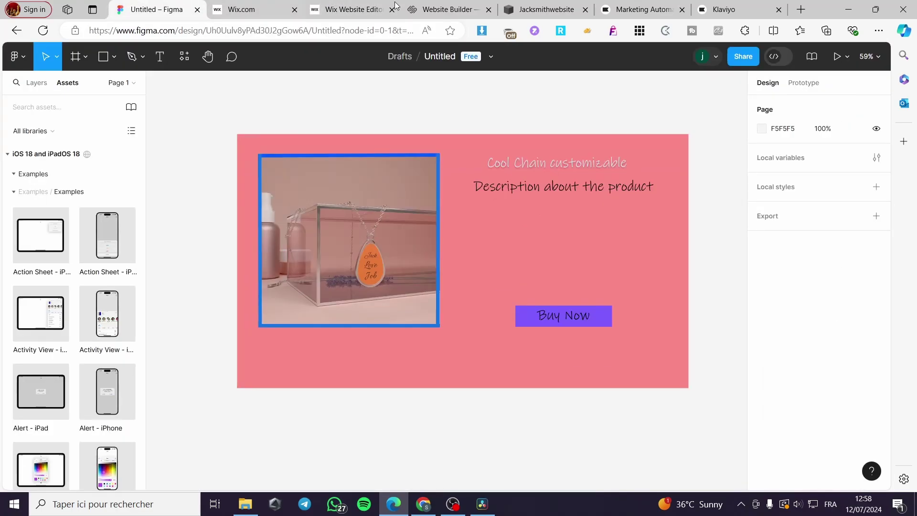
# Step: Switch to the Squarespace site, open the Home page for editing and add an Embed block to the section below the banner
pyautogui.click(524, 8)
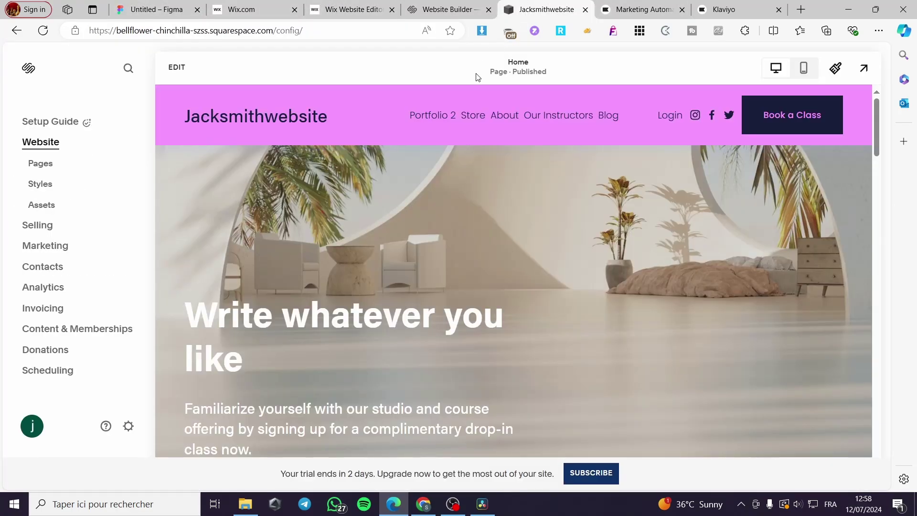
pyautogui.click(176, 67)
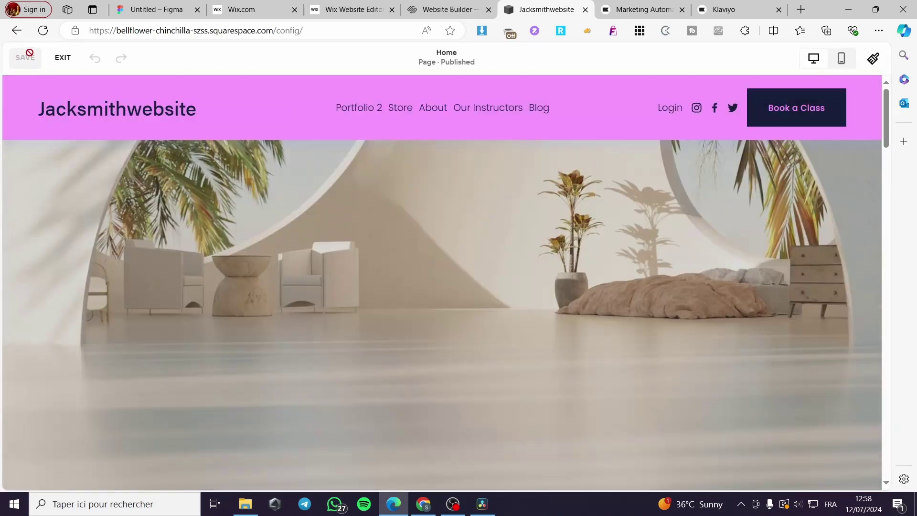
pyautogui.scroll(-10, 767, 240)
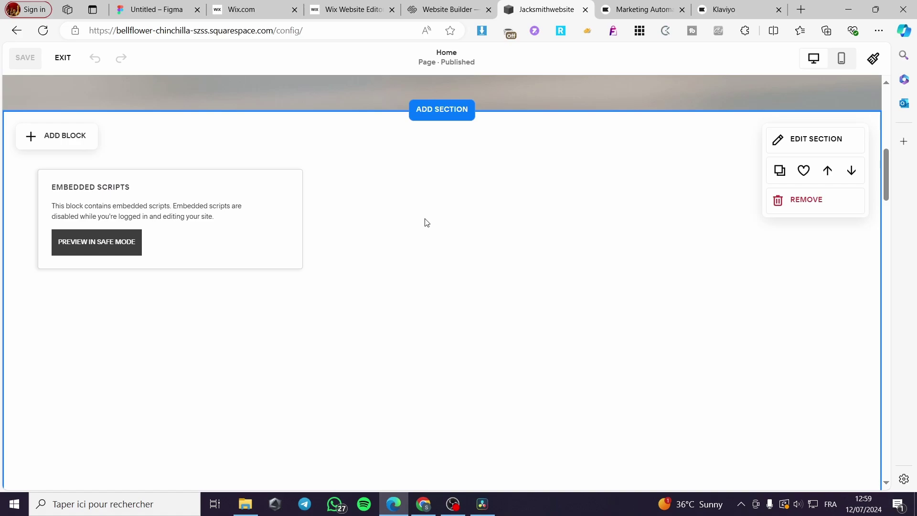
pyautogui.click(53, 139)
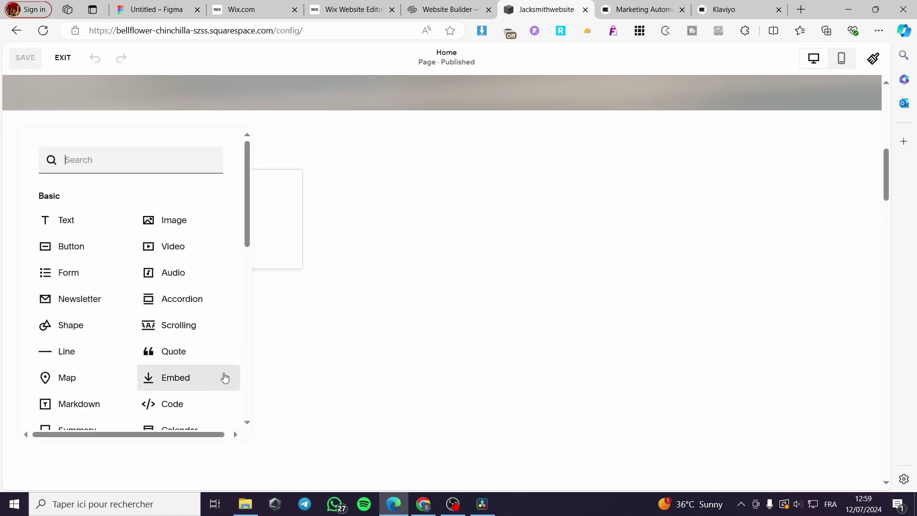
pyautogui.scroll(-1, 174, 309)
pyautogui.click(174, 324)
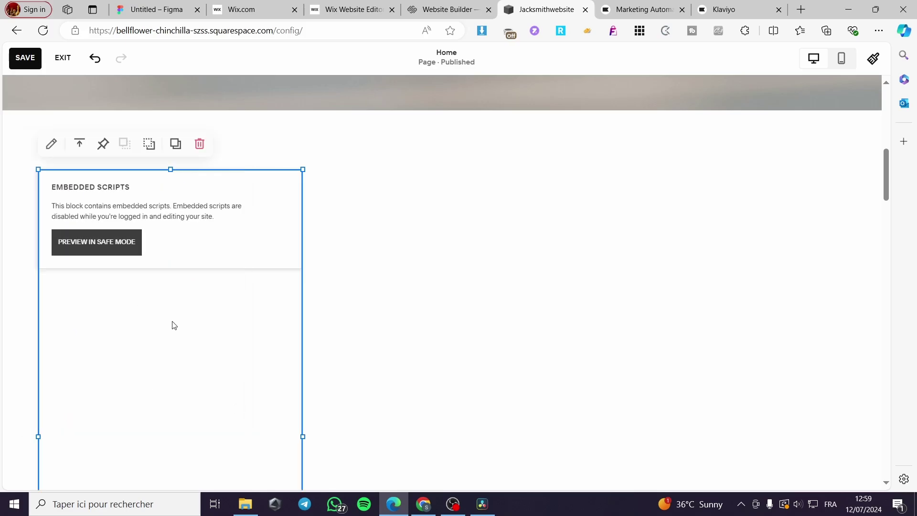
# Step: Position the new Embed block beside the embedded scripts block and fill it with the copied Figma iframe as a code snippet
pyautogui.moveTo(188, 197); pyautogui.dragTo(605, 224)
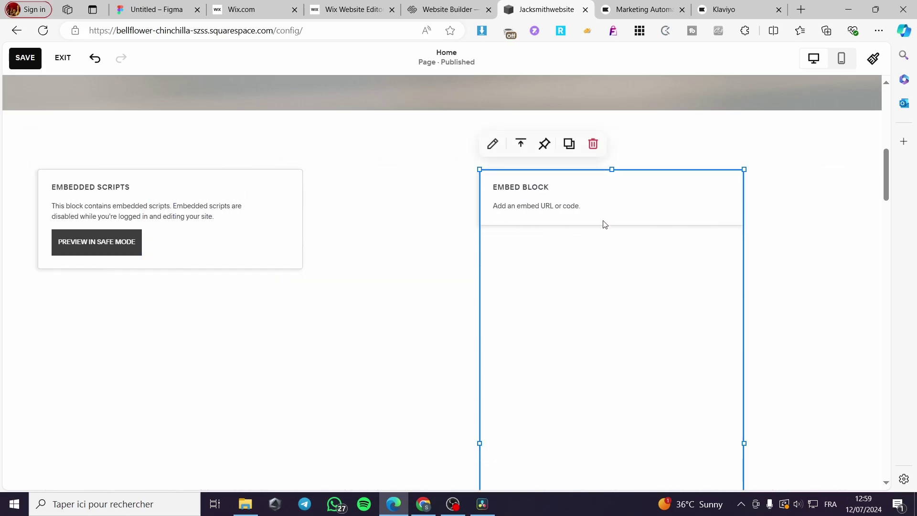
pyautogui.click(493, 146)
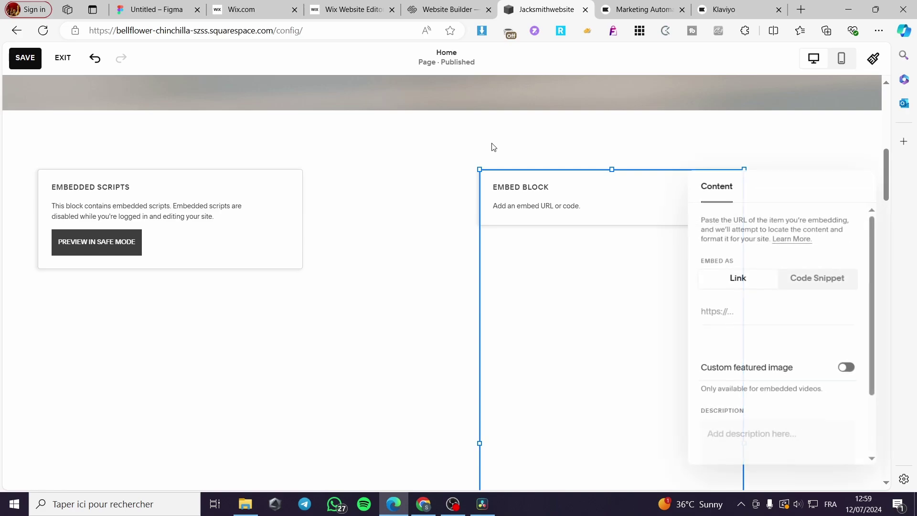
pyautogui.click(806, 285)
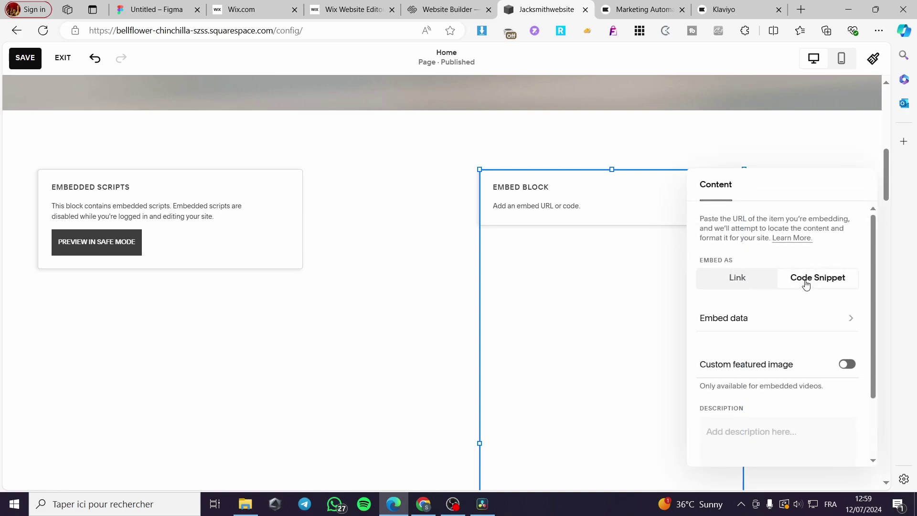
pyautogui.click(716, 322)
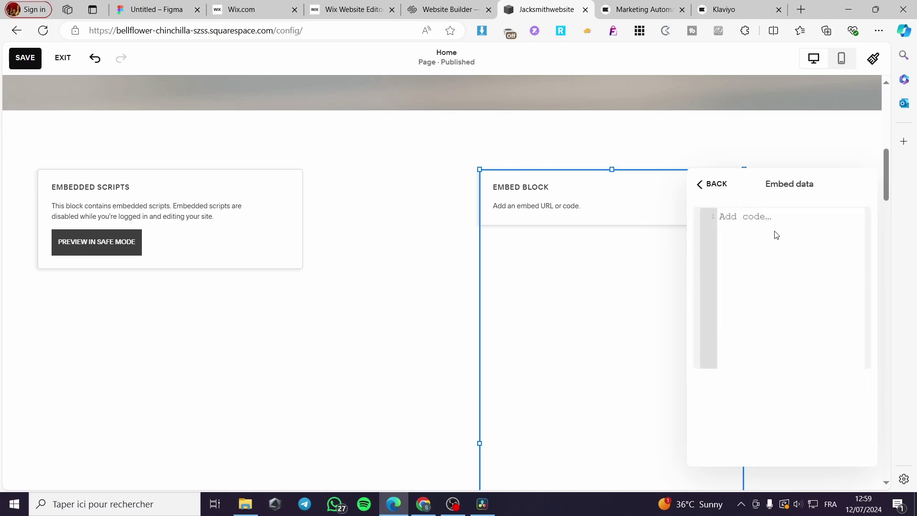
pyautogui.hotkey('ctrl', 'v')
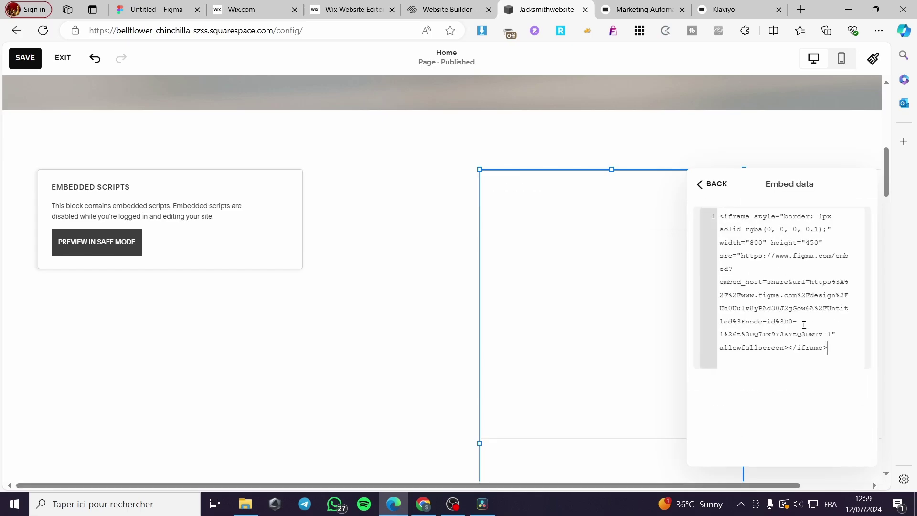
pyautogui.click(443, 332)
pyautogui.moveTo(594, 245); pyautogui.dragTo(448, 217)
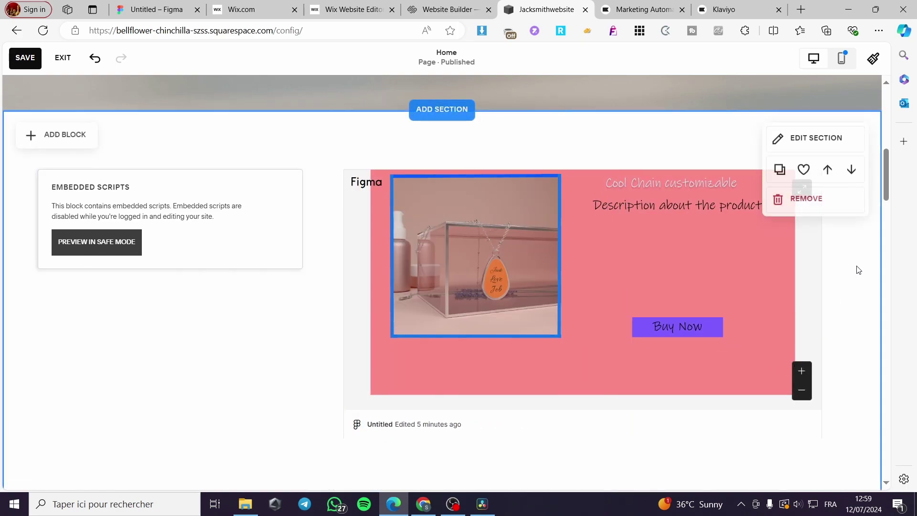